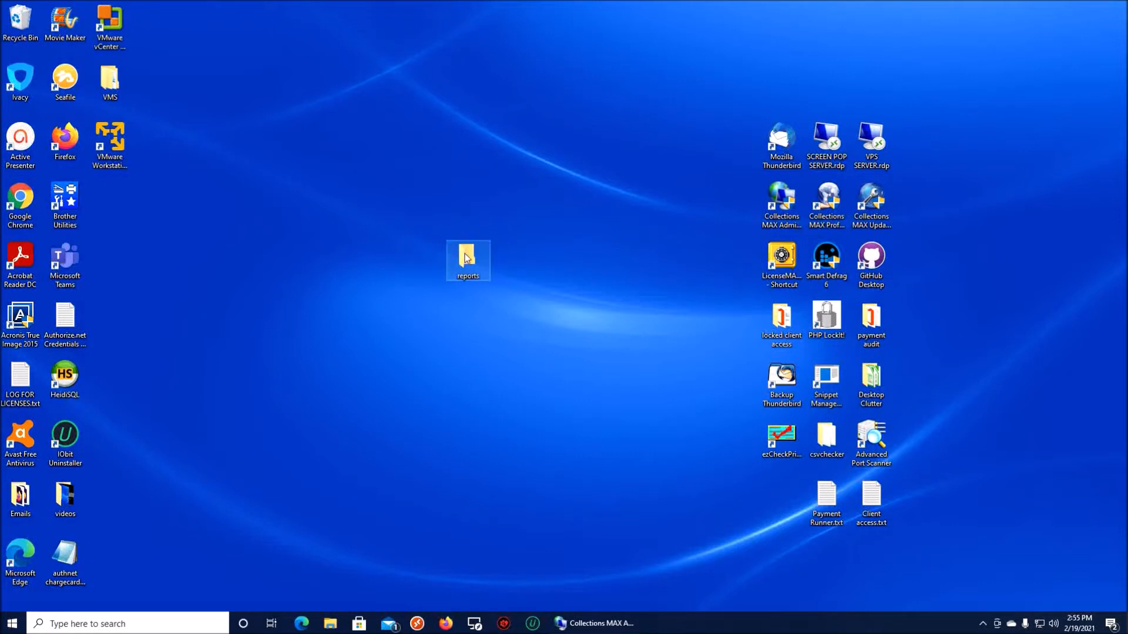
# - Switch to Collections MAX Administrator and open the Custom Report Designer from the custom reports section
pyautogui.click(595, 622)
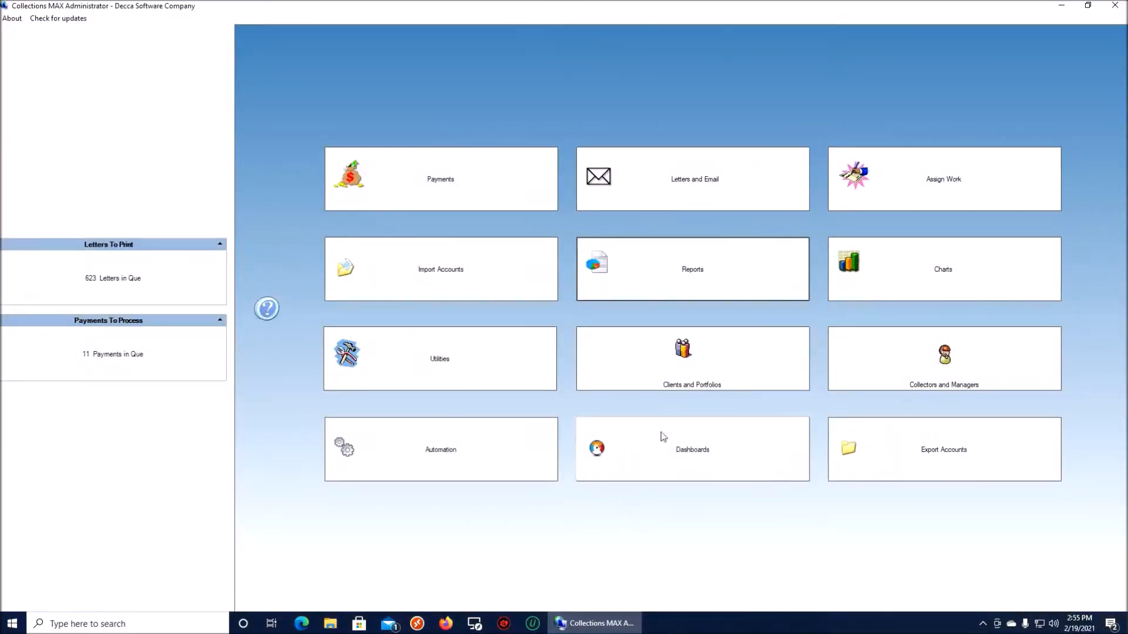
pyautogui.click(727, 271)
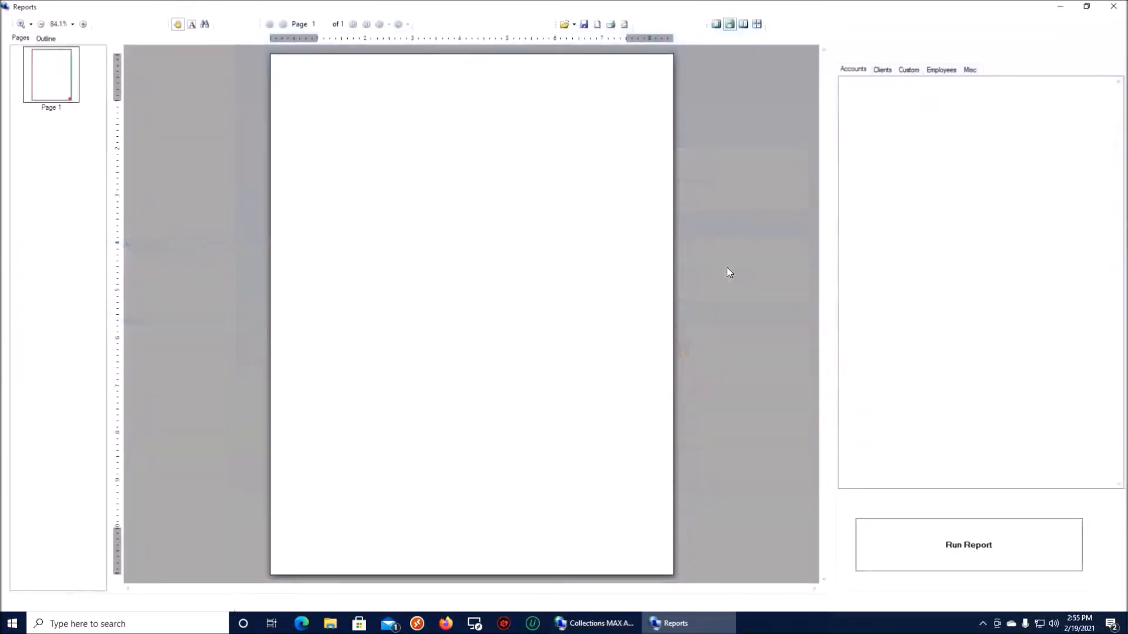
pyautogui.click(907, 70)
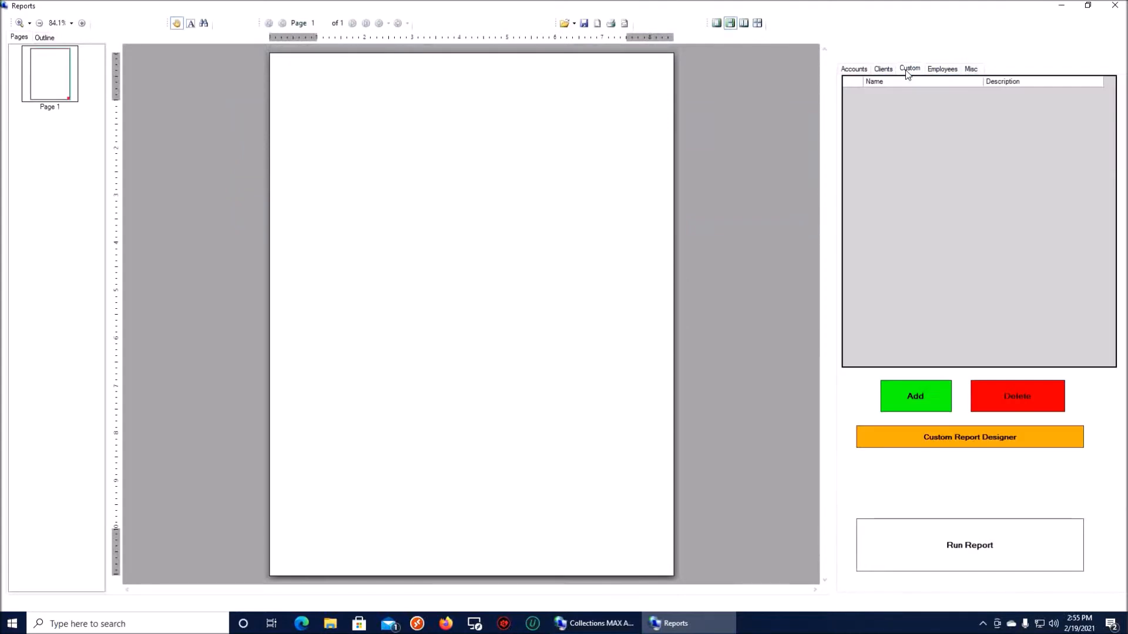
pyautogui.click(942, 435)
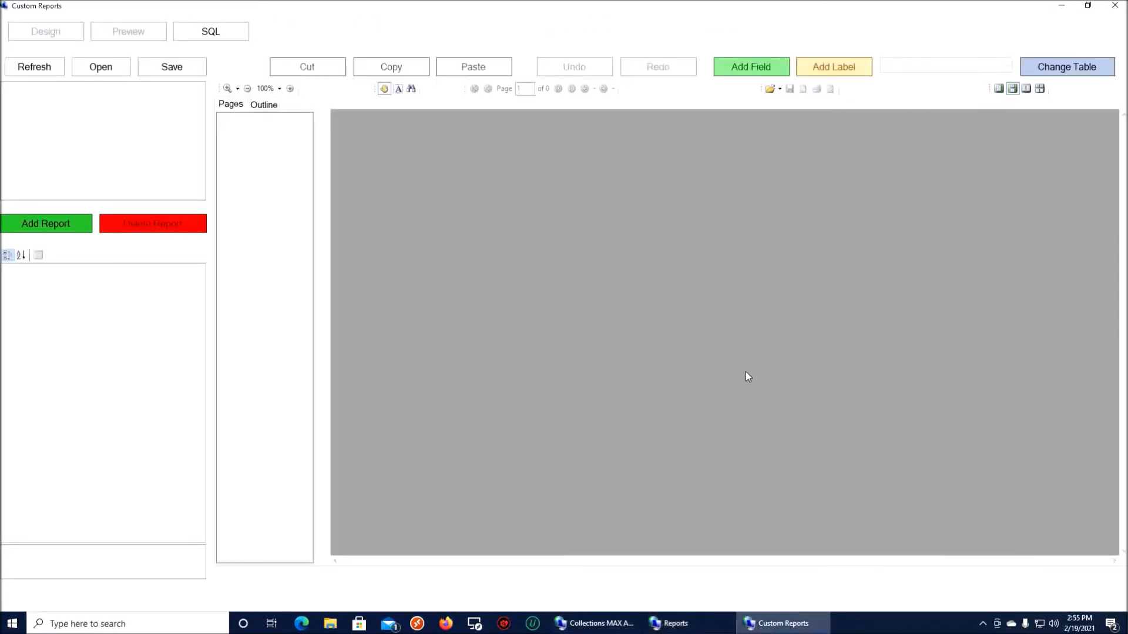
# - Add a new report and select the log table as its data source
pyautogui.click(43, 226)
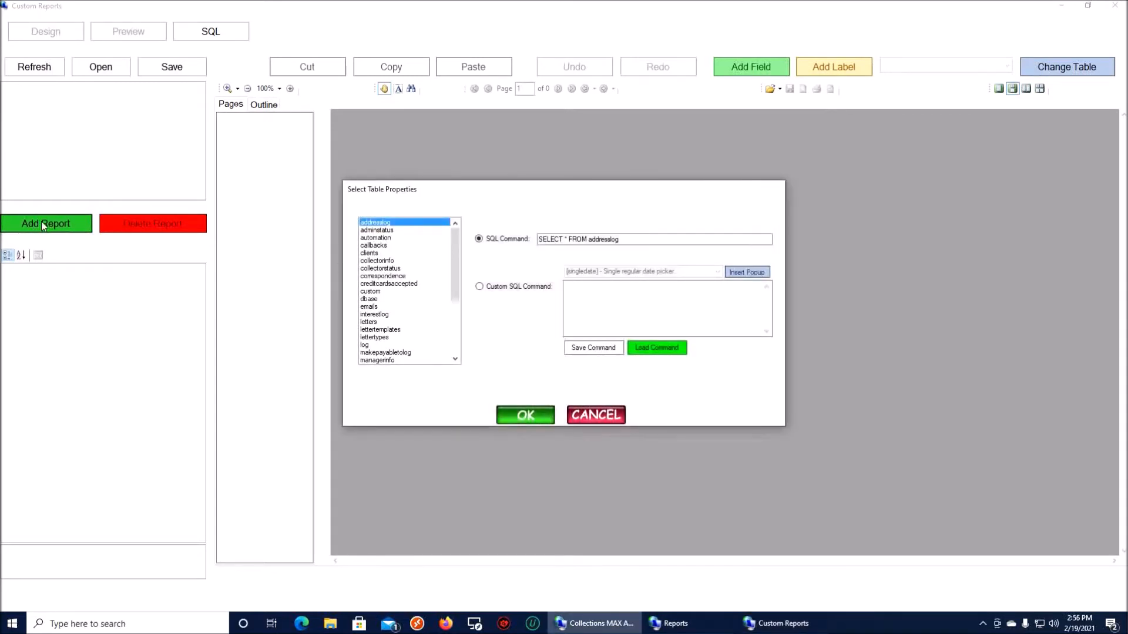
pyautogui.scroll(-1, 438, 272)
pyautogui.click(364, 322)
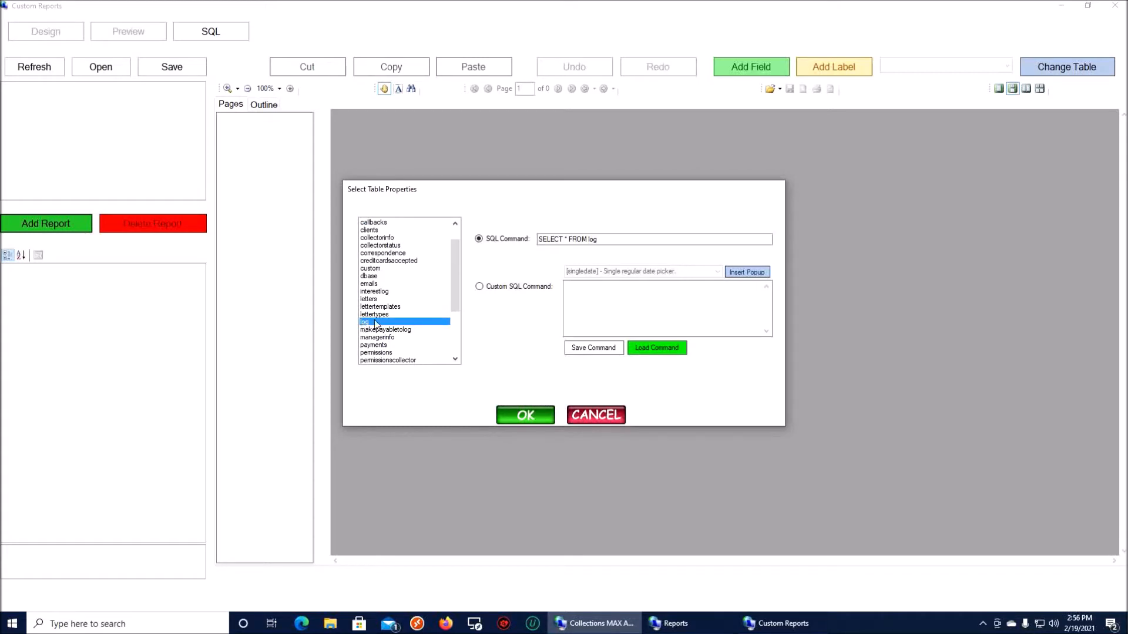
# - Enter the custom SQL command "SELECT * FROM log WHERE collectorname =" followed by the [assignedto] collector popup
pyautogui.click(481, 288)
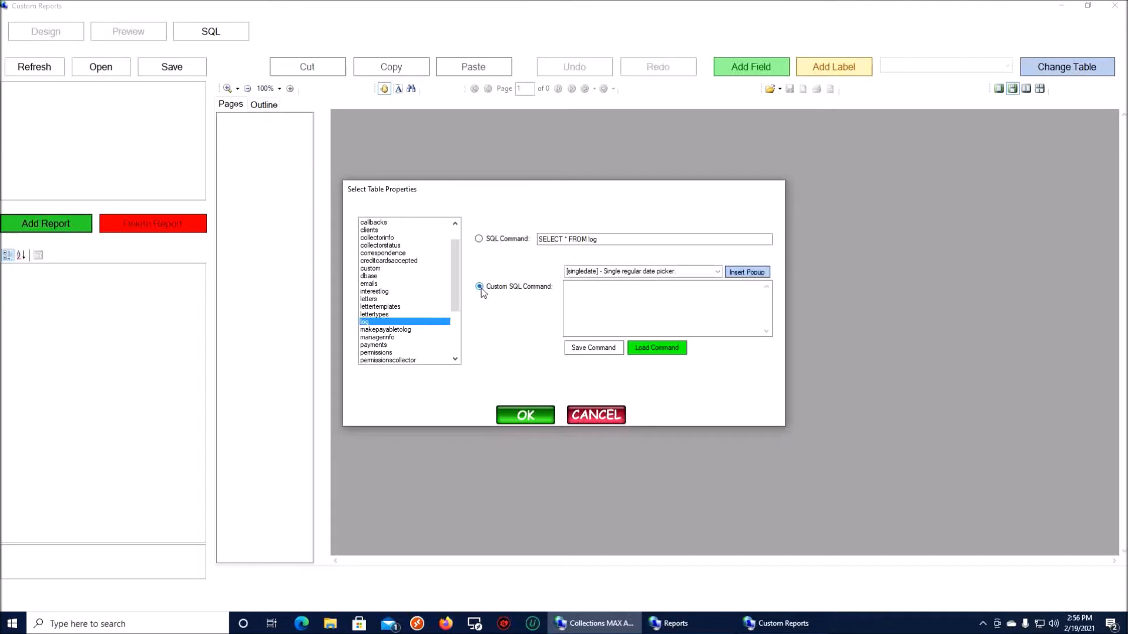
pyautogui.click(602, 293)
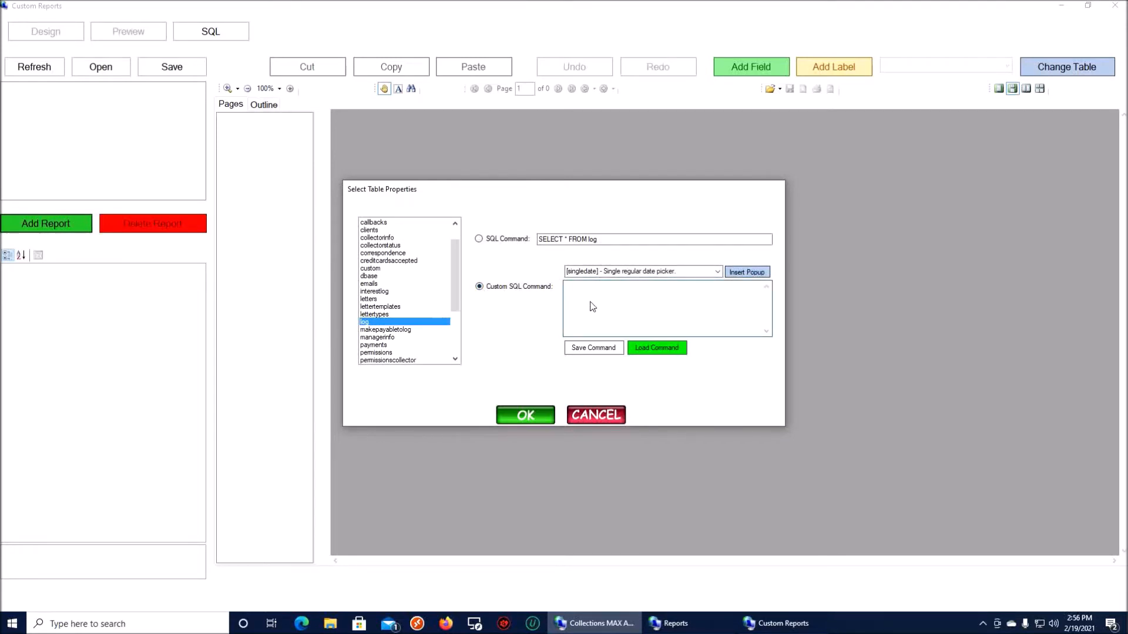
pyautogui.write('SELECT * FROM log WHERE')
pyautogui.write('colle')
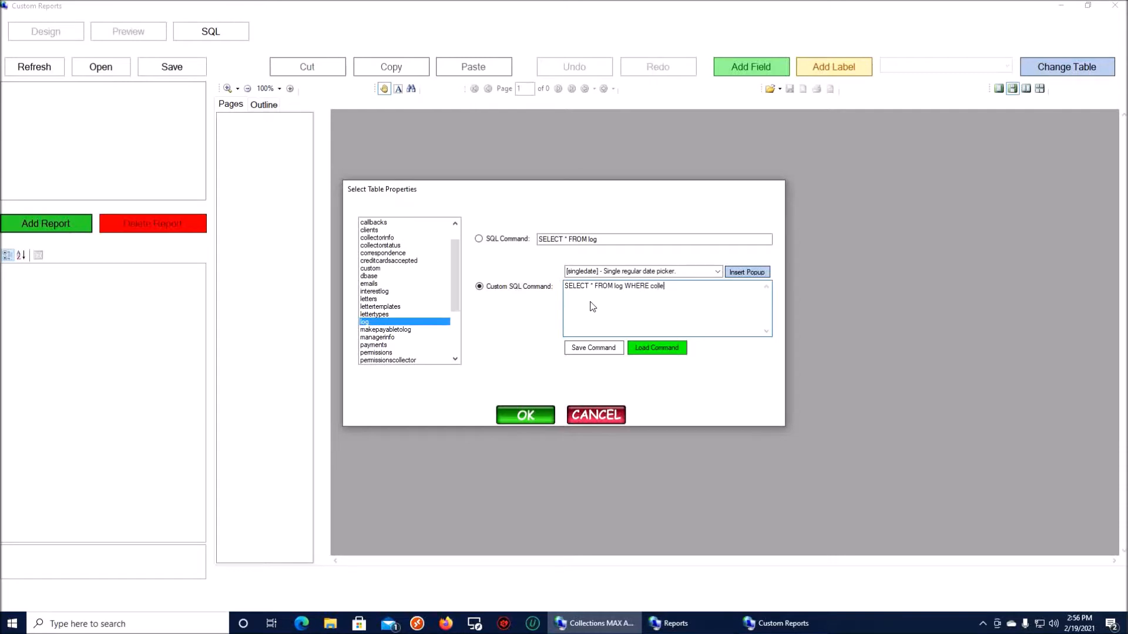
pyautogui.write('ctommame =')
pyautogui.click(719, 271)
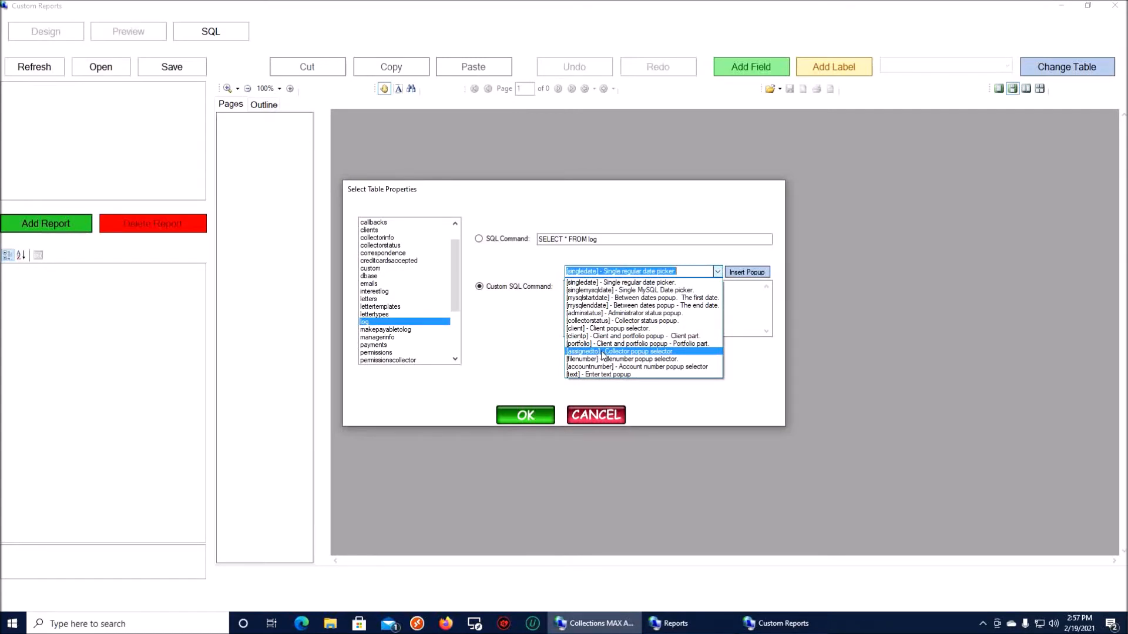
pyautogui.click(602, 353)
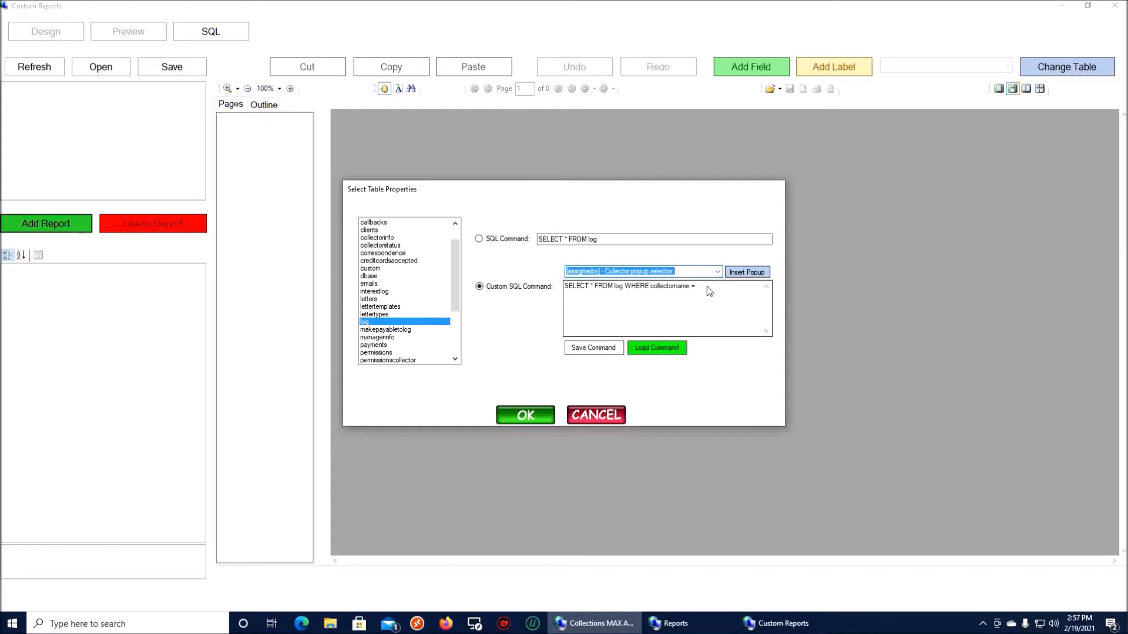
pyautogui.click(742, 273)
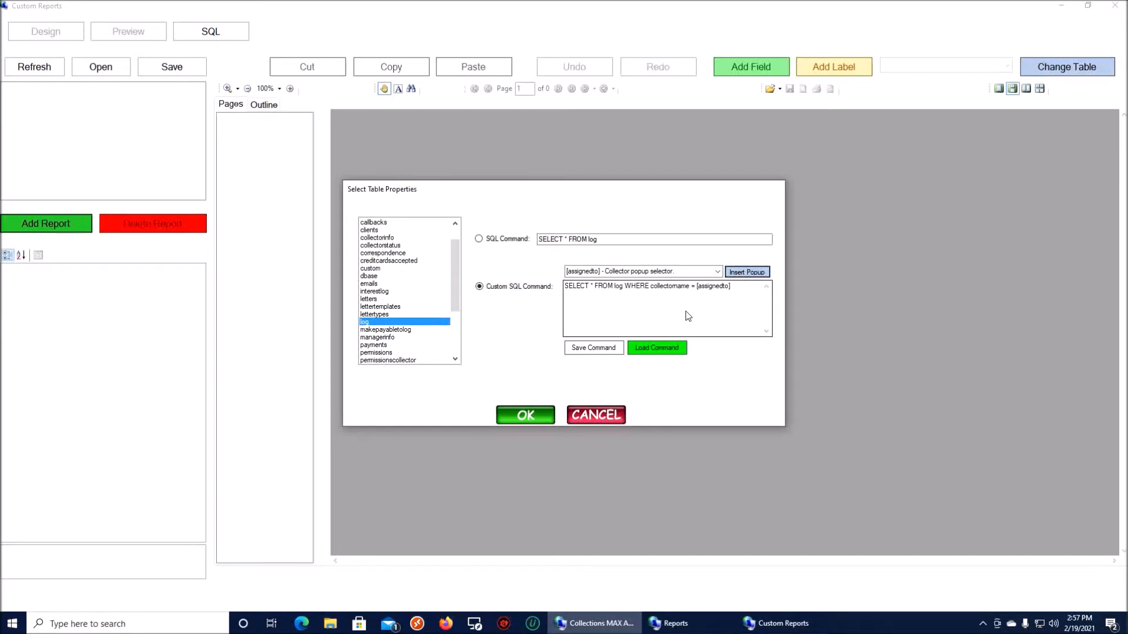
# - Extend the custom SQL command with "AND logdate =" followed by the [singledate] regular date picker popup
pyautogui.click(742, 292)
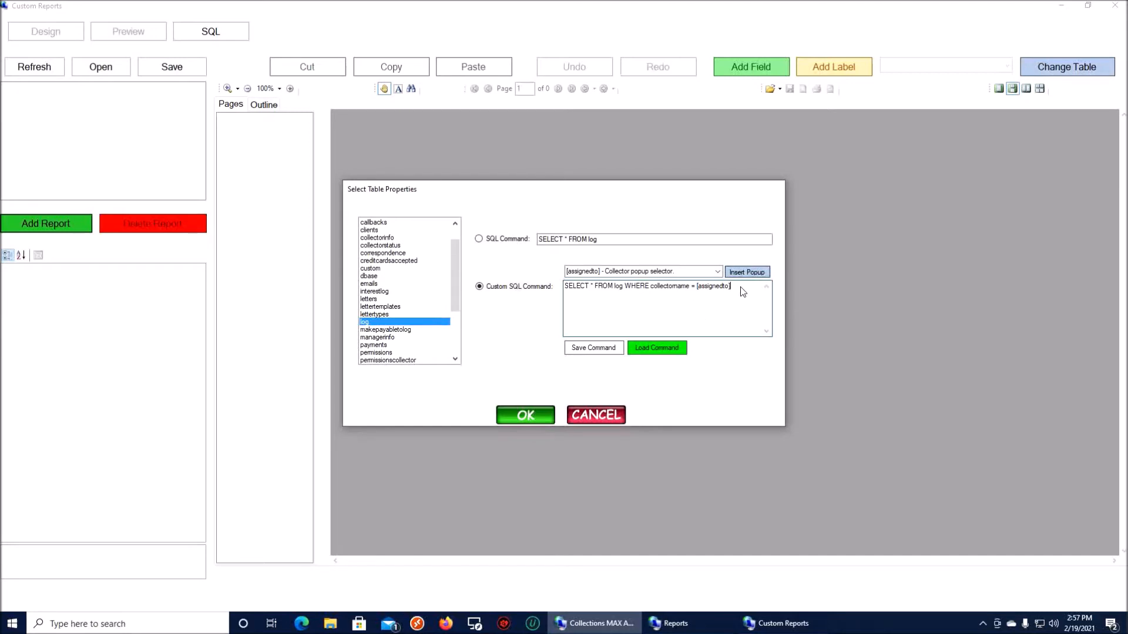
pyautogui.write('AND logdate =')
pyautogui.click(718, 272)
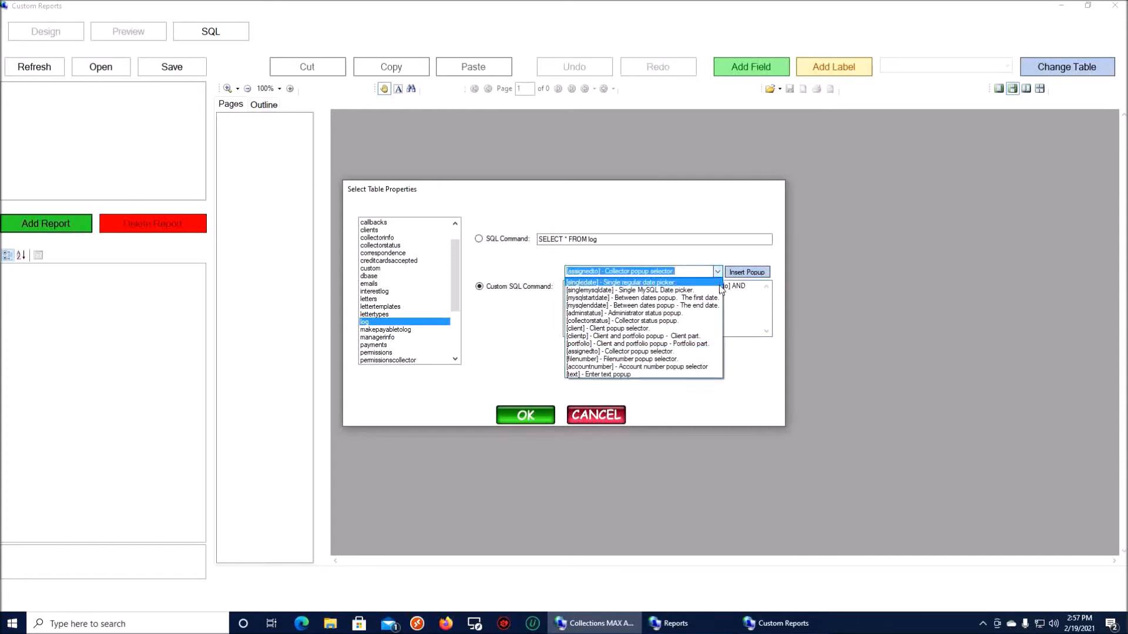
pyautogui.click(632, 282)
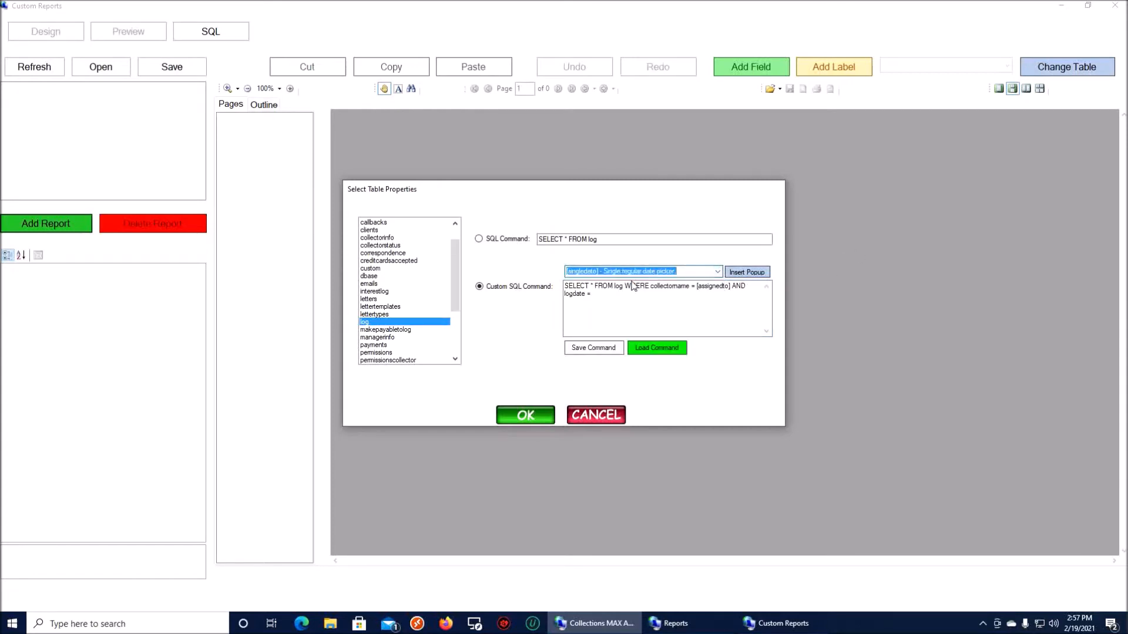
pyautogui.click(718, 272)
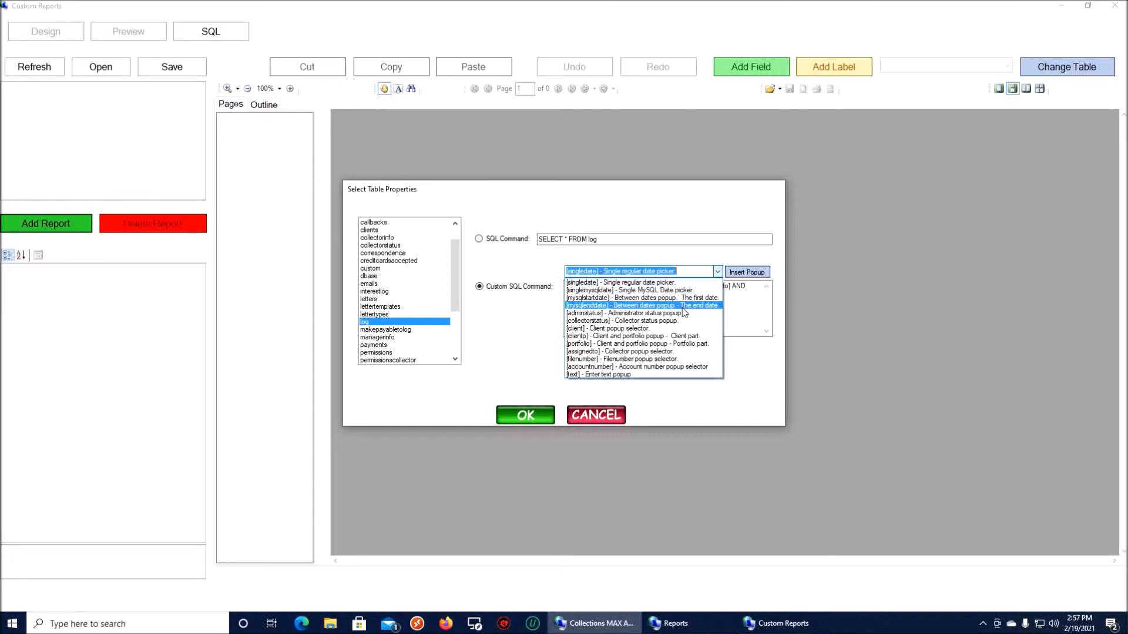
pyautogui.click(706, 275)
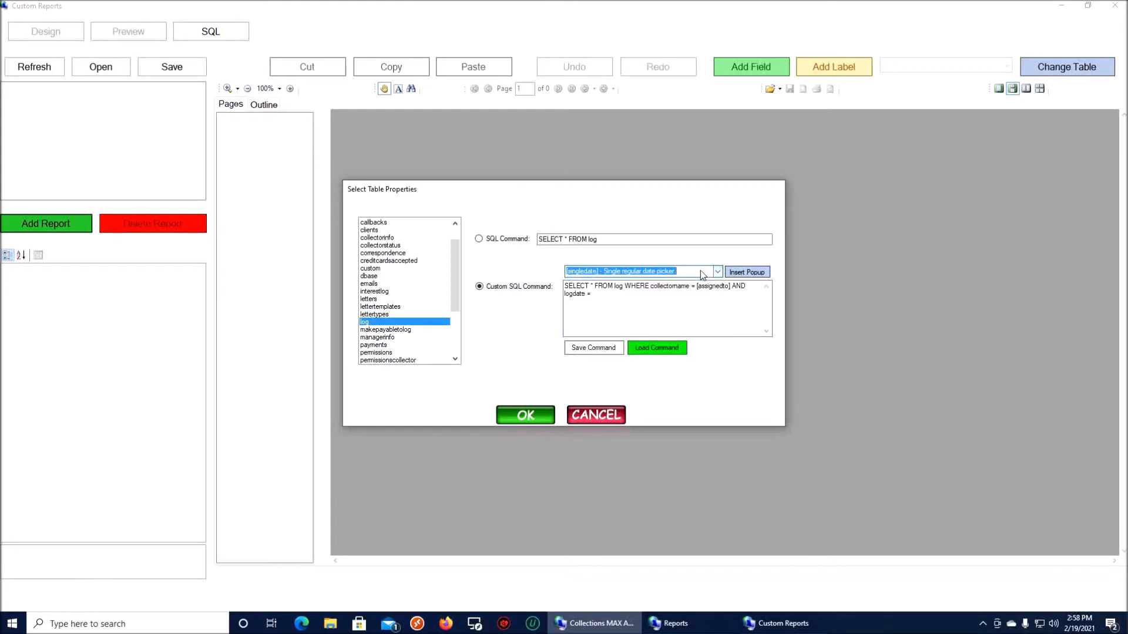
pyautogui.click(746, 272)
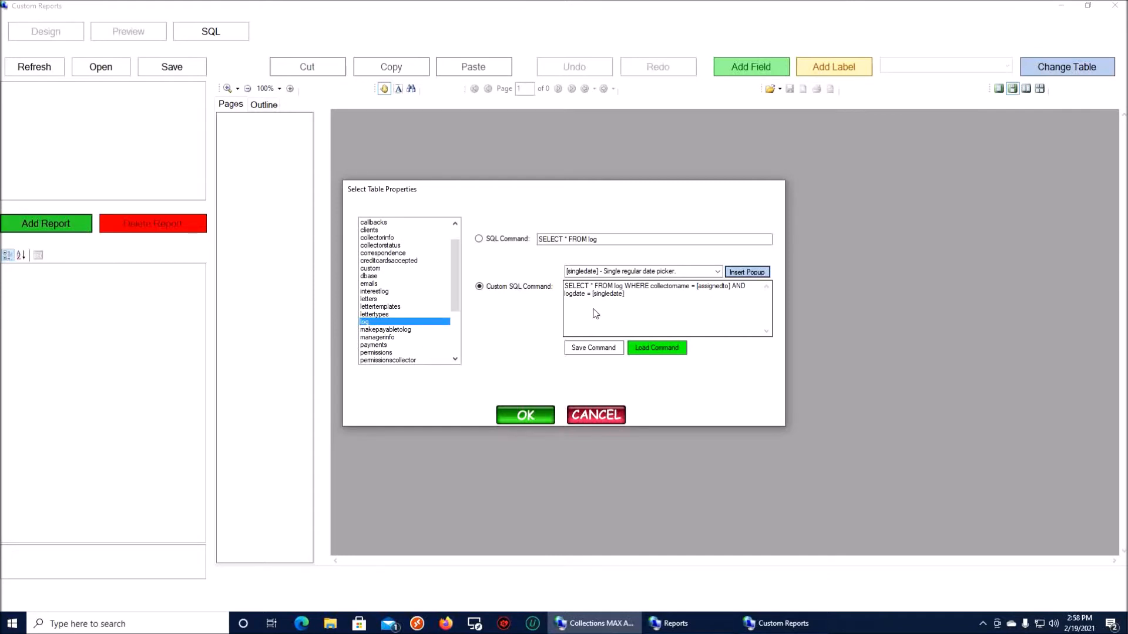
# - Confirm the custom query and choose the collector in the fourth row for its collector filter
pyautogui.click(525, 415)
pyautogui.click(576, 349)
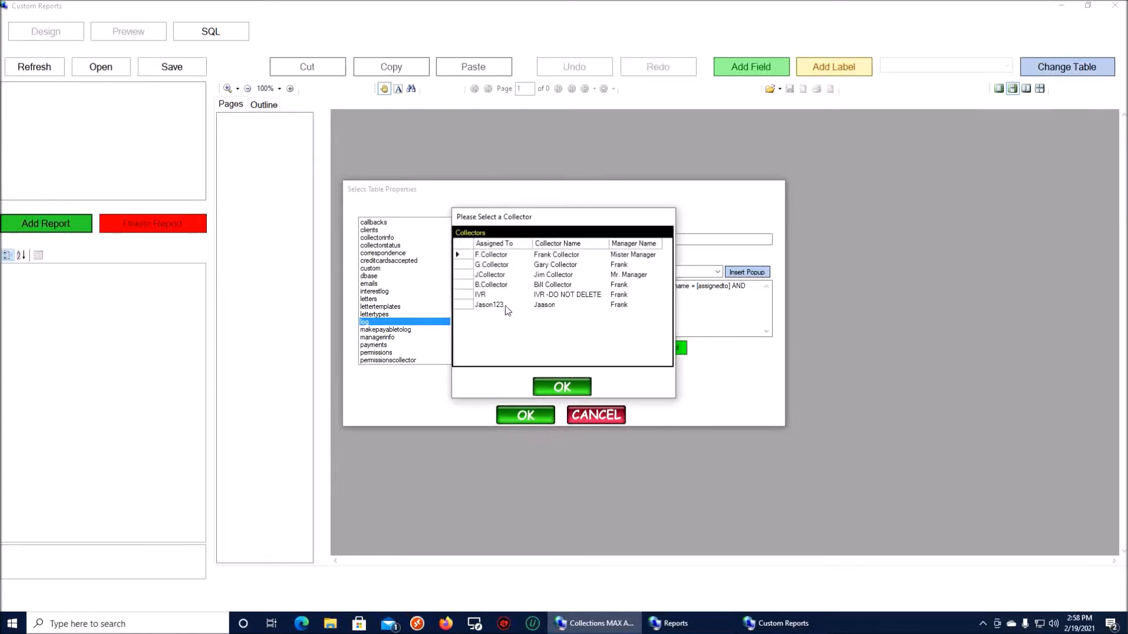
pyautogui.click(473, 285)
pyautogui.click(558, 386)
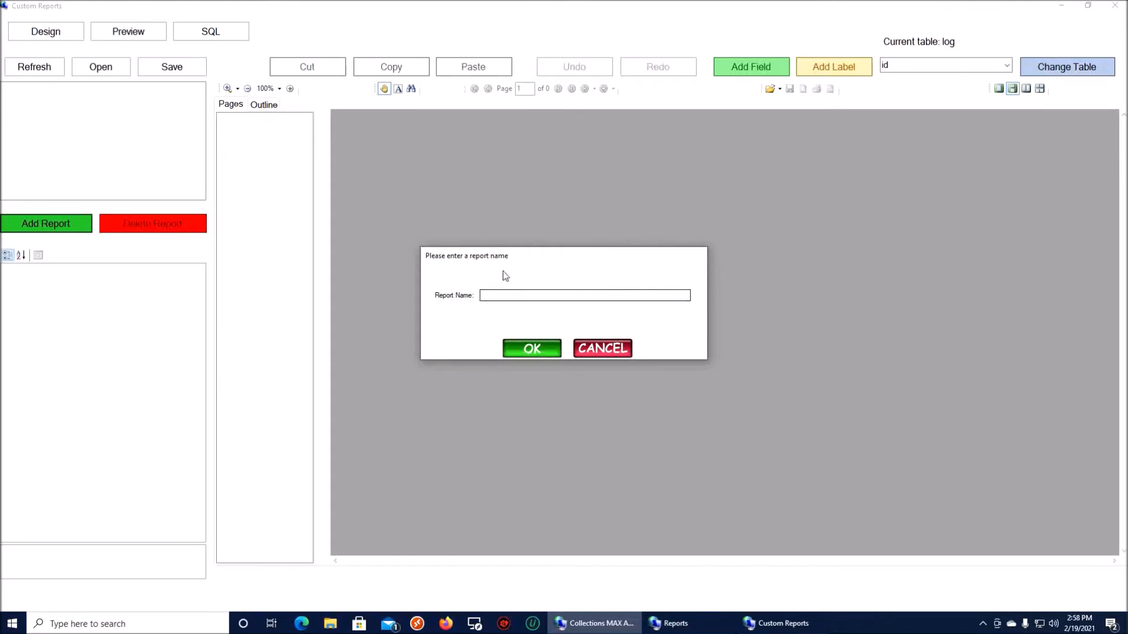
# - Name the new report "Collector Log Report"
pyautogui.click(505, 296)
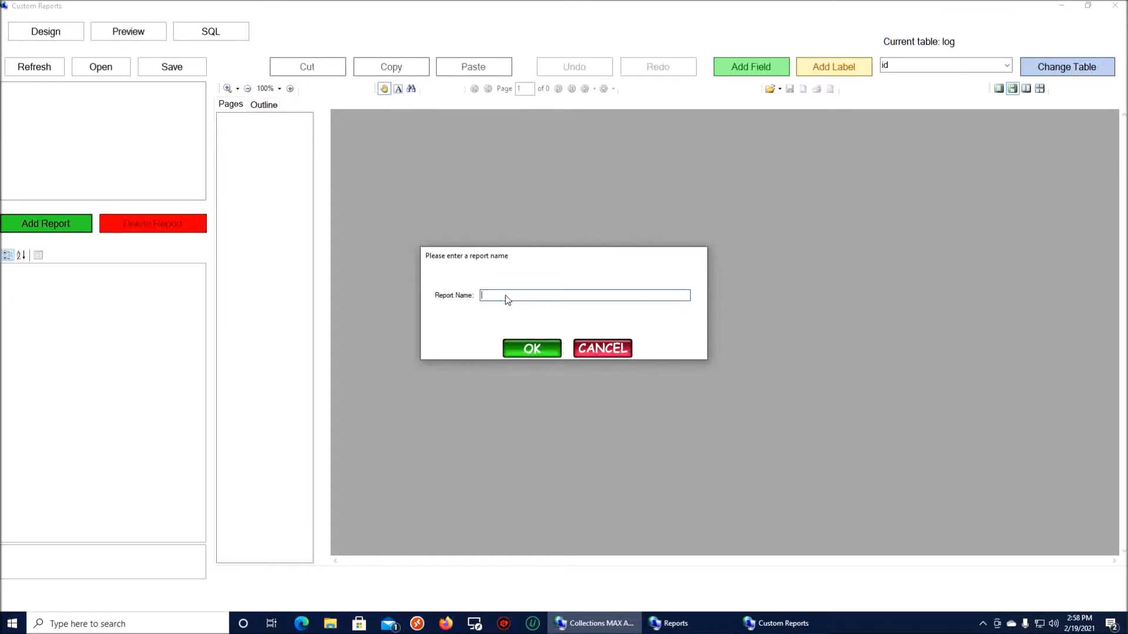
pyautogui.write('Collector Log Report')
pyautogui.click(521, 347)
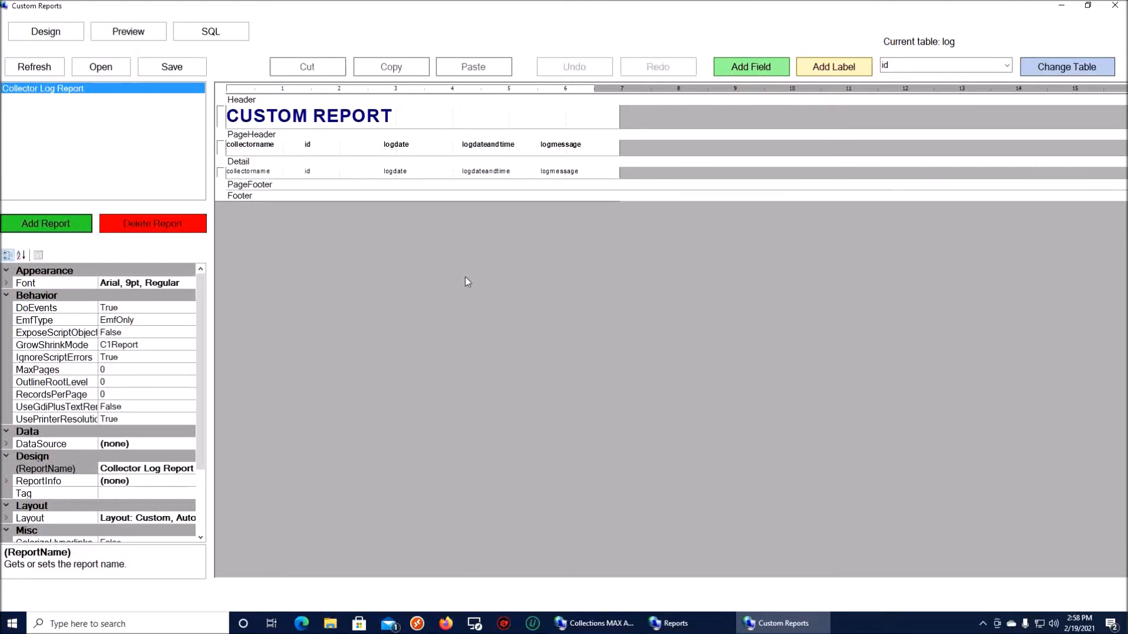
# - Preview the Collector Log Report and return to its design
pyautogui.click(124, 34)
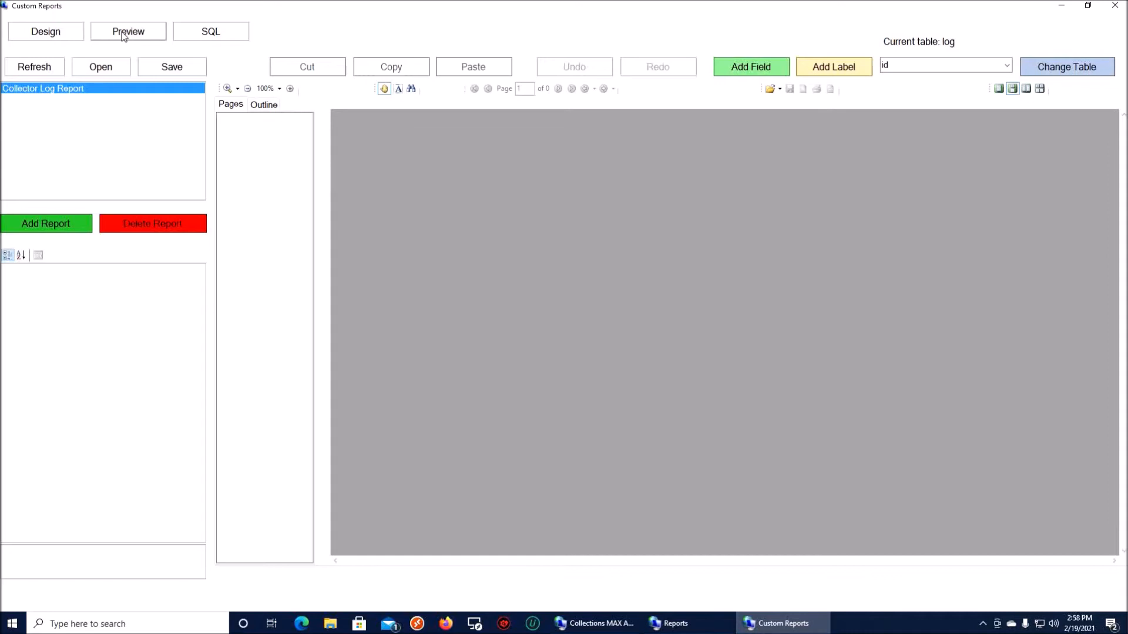
pyautogui.click(125, 34)
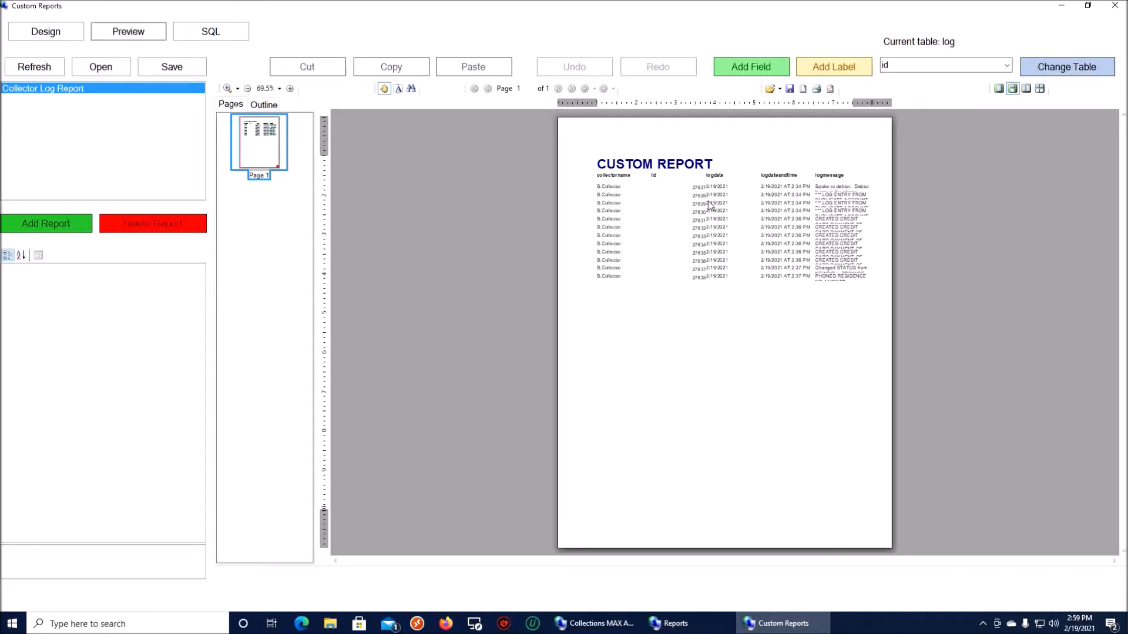
pyautogui.click(57, 33)
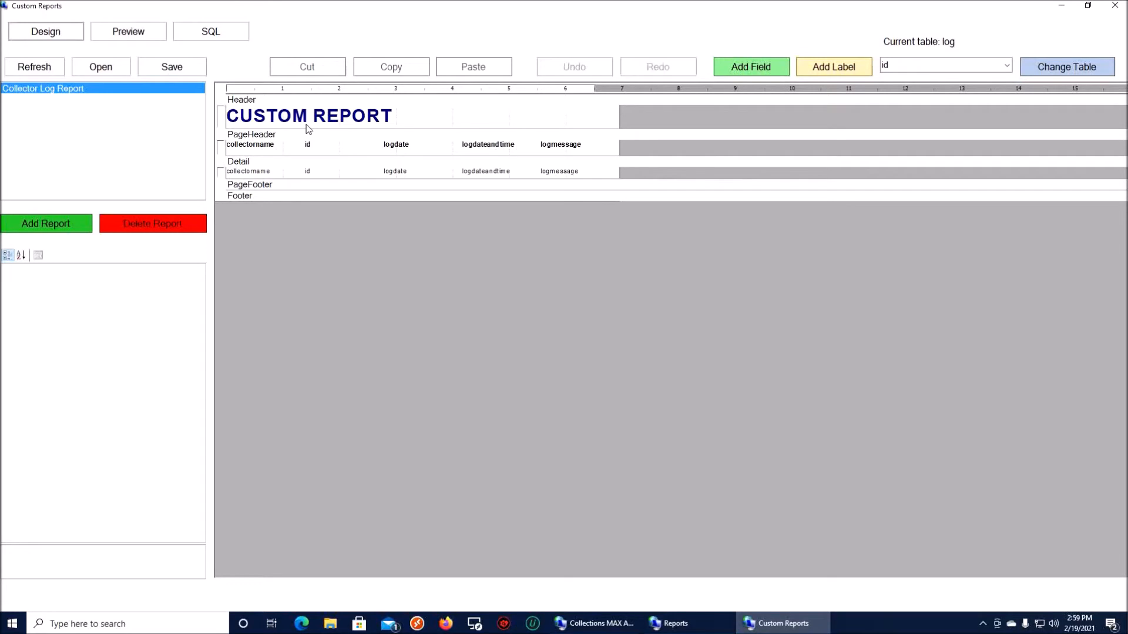
# - Delete the id and logdate fields from both the PageHeader and Detail sections
pyautogui.click(308, 147)
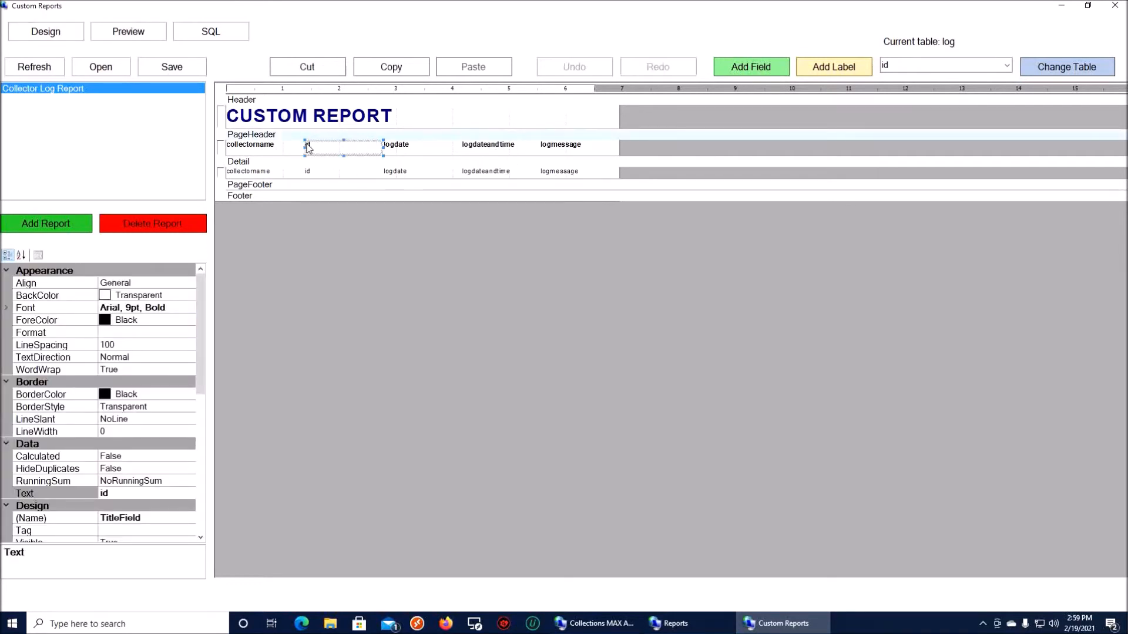
pyautogui.press('Delete')
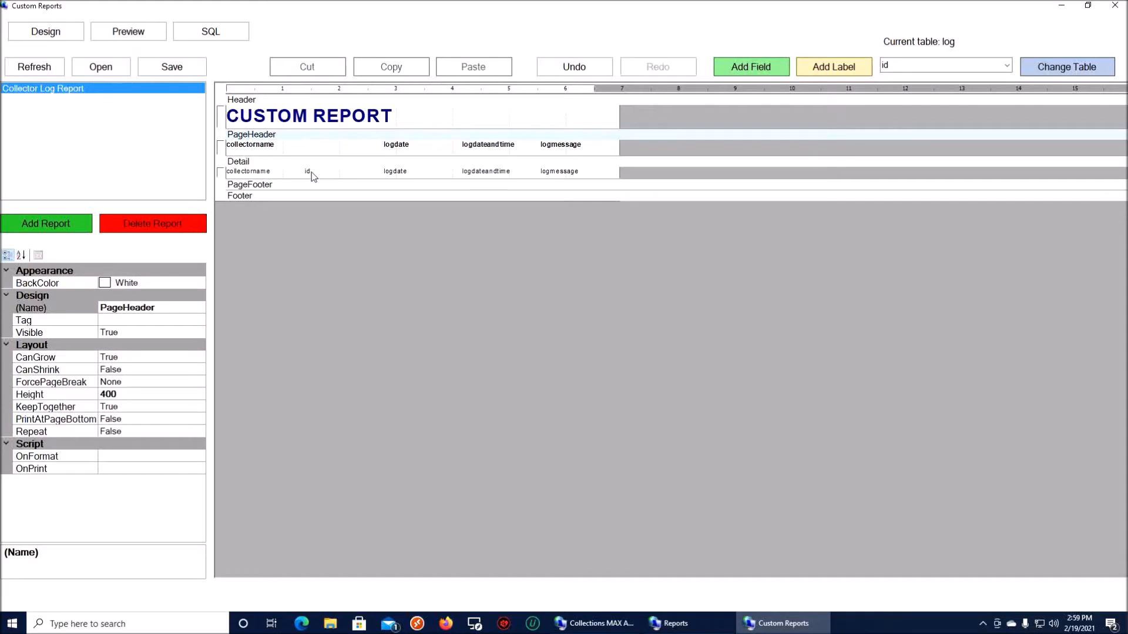
pyautogui.click(311, 172)
pyautogui.press('Delete')
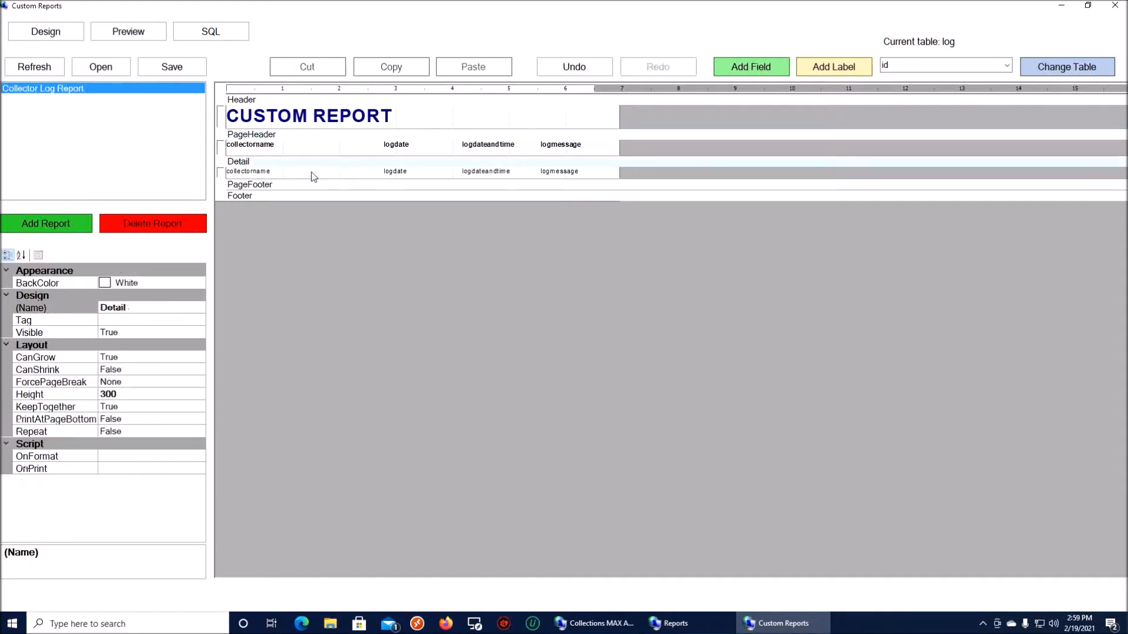
pyautogui.click(399, 146)
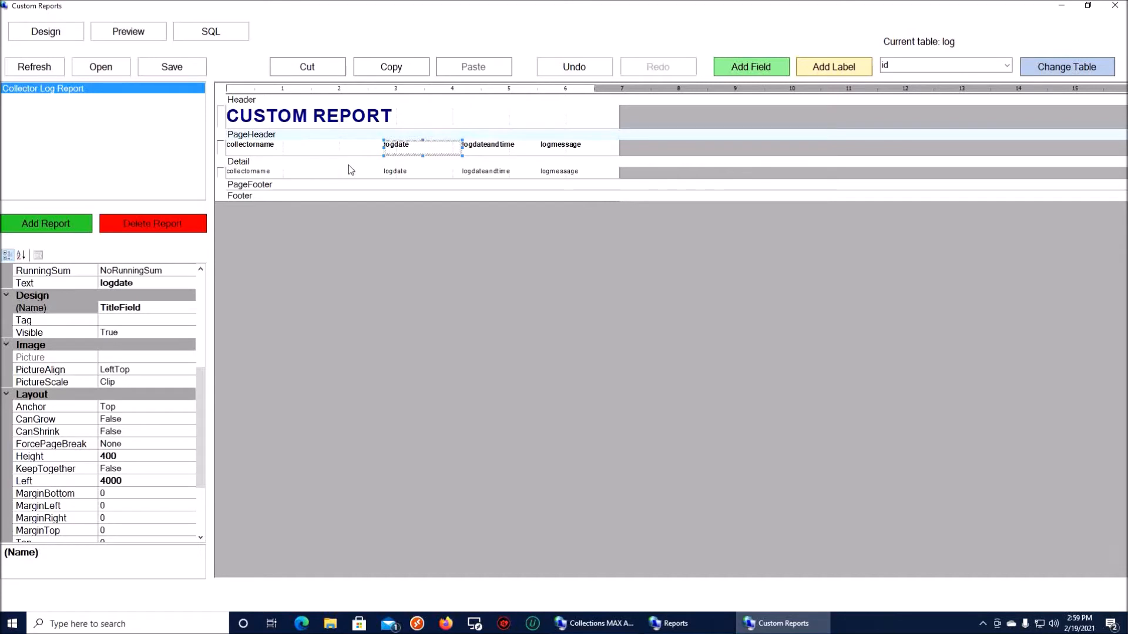
pyautogui.press('Delete')
pyautogui.click(403, 171)
pyautogui.press('Delete')
# - Move the logdateandtime and logmessage headings and detail fields into the space freed beside collectorname
pyautogui.click(473, 147)
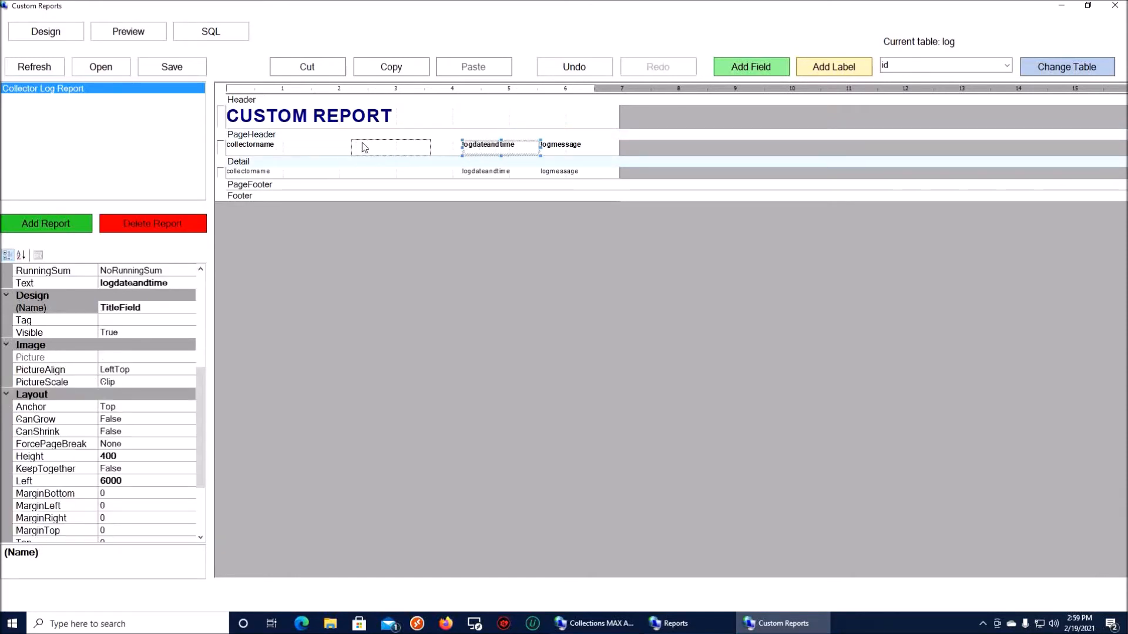
pyautogui.moveTo(317, 146)
pyautogui.mouseDown()
pyautogui.moveTo(303, 146)
pyautogui.moveTo(320, 148)
pyautogui.mouseUp()
pyautogui.moveTo(479, 174); pyautogui.dragTo(320, 173)
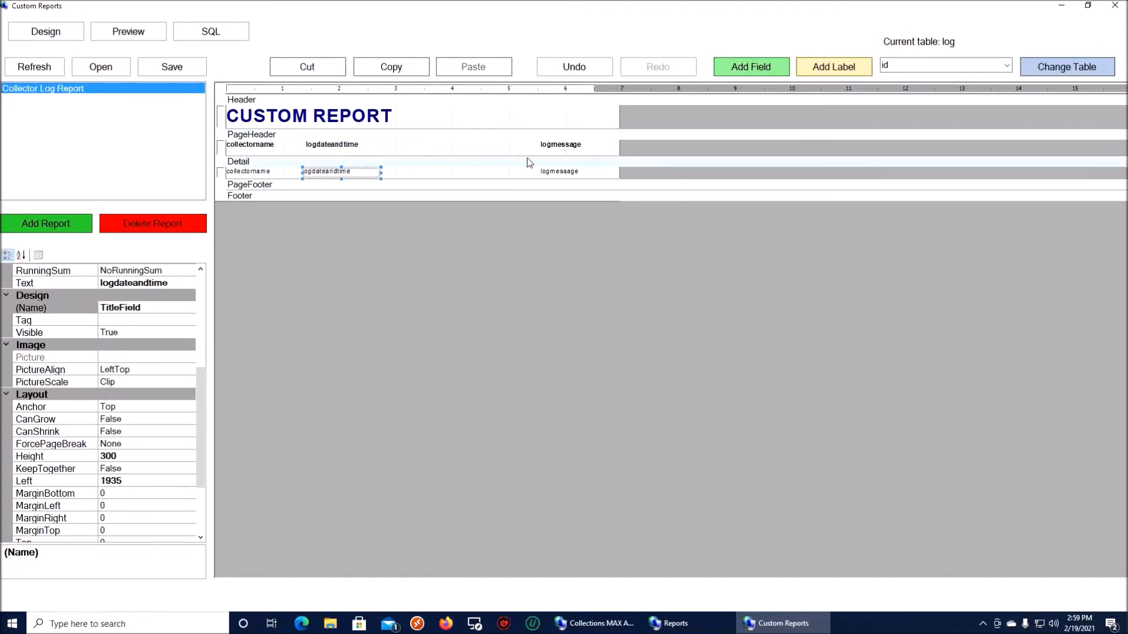
pyautogui.moveTo(550, 152); pyautogui.dragTo(400, 147)
pyautogui.moveTo(551, 174); pyautogui.dragTo(389, 174)
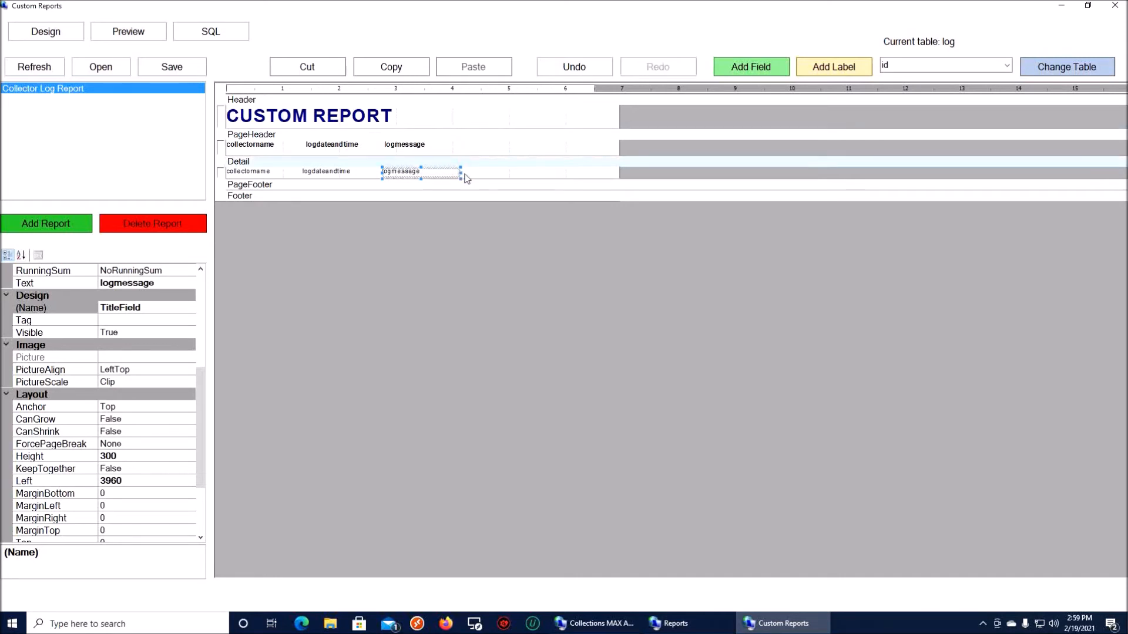
# - Increase the Detail section's height to about 0.8 inches and enlarge its logmessage field to about 4 by 0.7 inches
pyautogui.moveTo(474, 178); pyautogui.dragTo(467, 215)
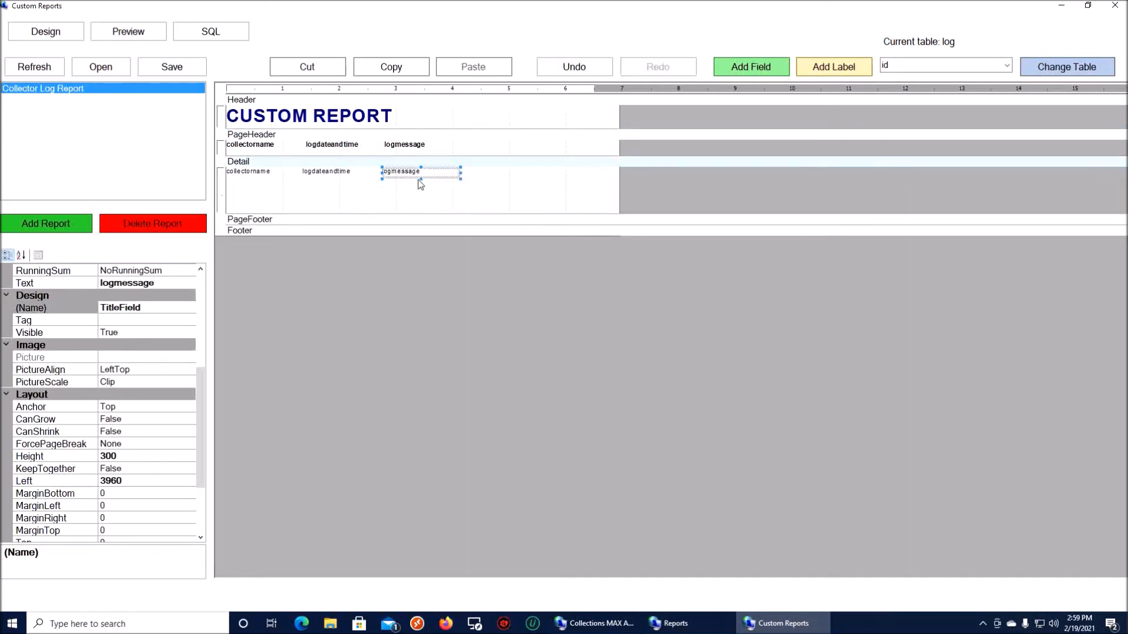
pyautogui.moveTo(421, 179); pyautogui.dragTo(606, 201)
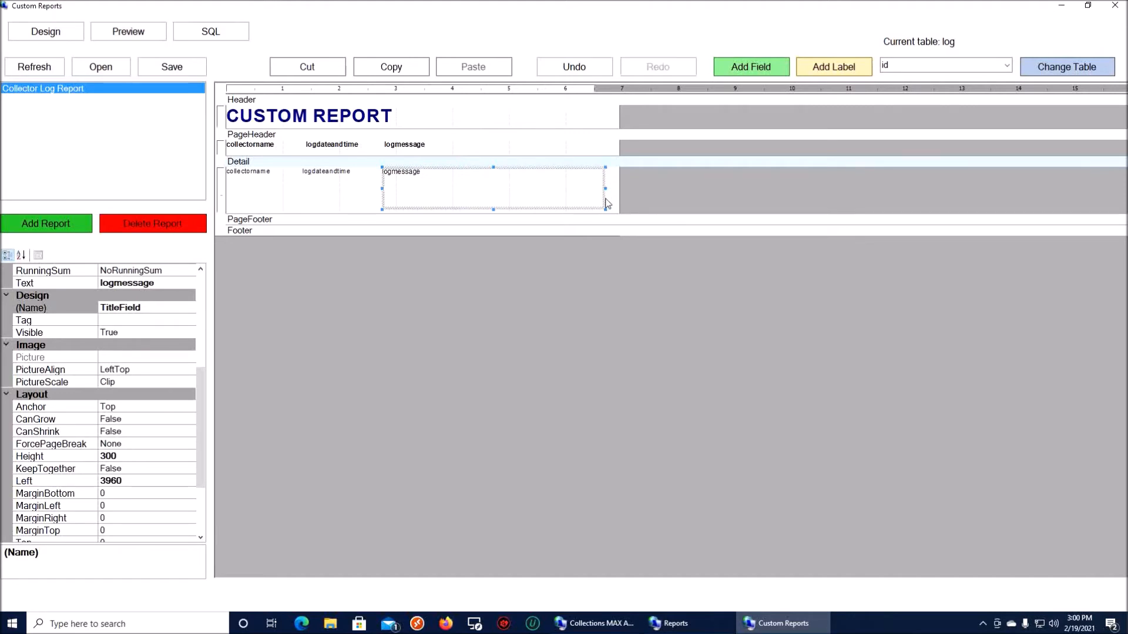
# - Change the report title in the Header section to "Collector Log Report"
pyautogui.click(377, 121)
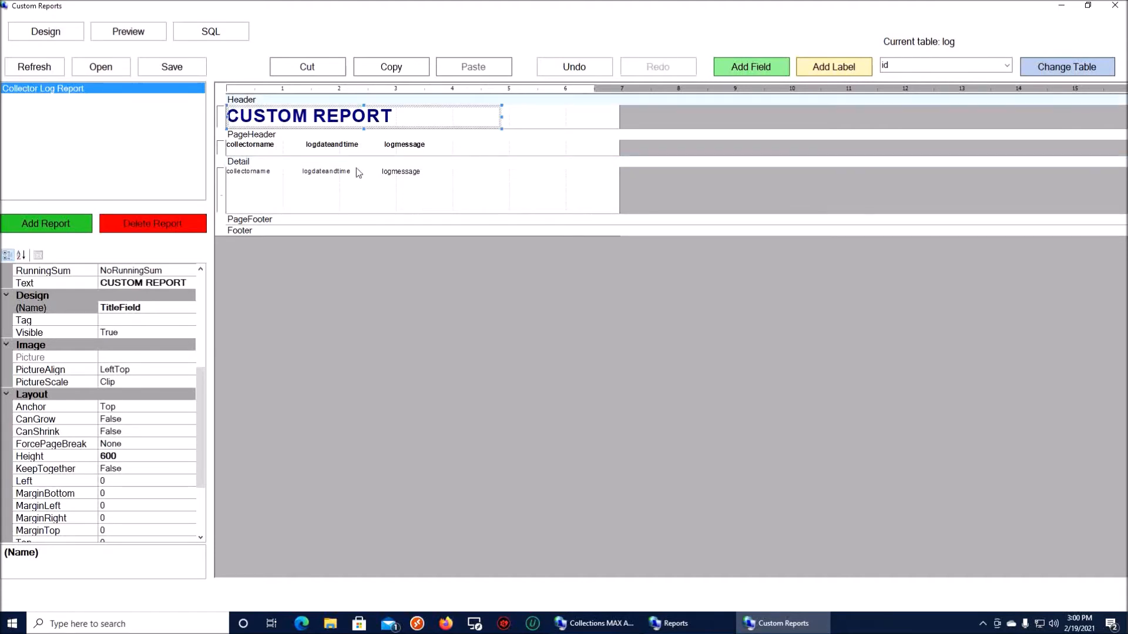
pyautogui.moveTo(196, 376); pyautogui.dragTo(176, 347)
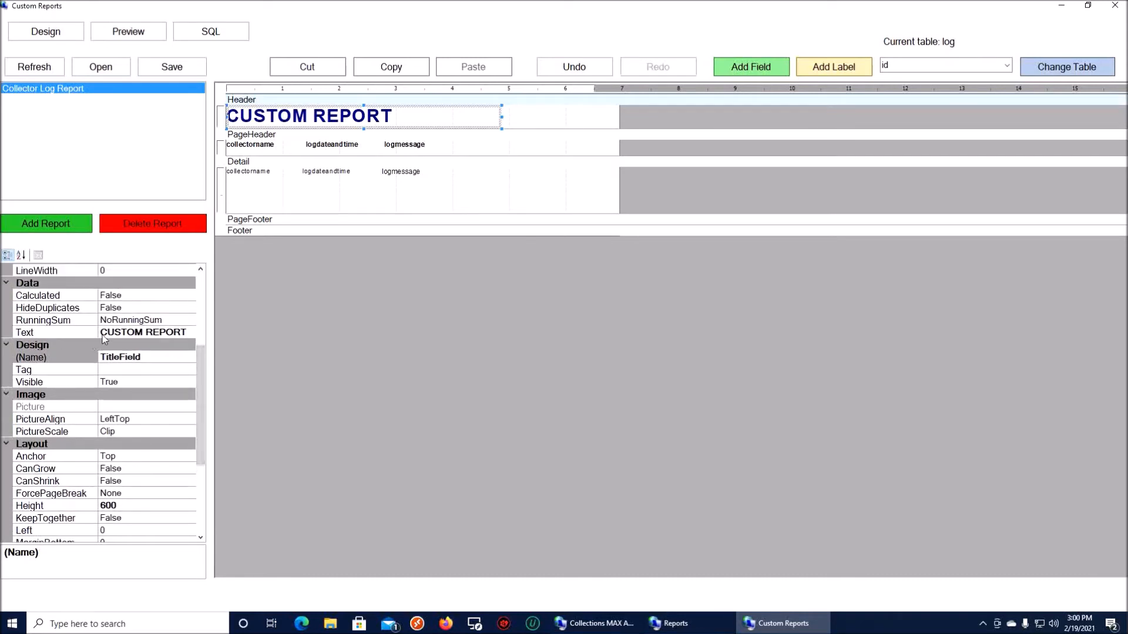
pyautogui.click(149, 333)
pyautogui.moveTo(186, 335); pyautogui.dragTo(102, 333)
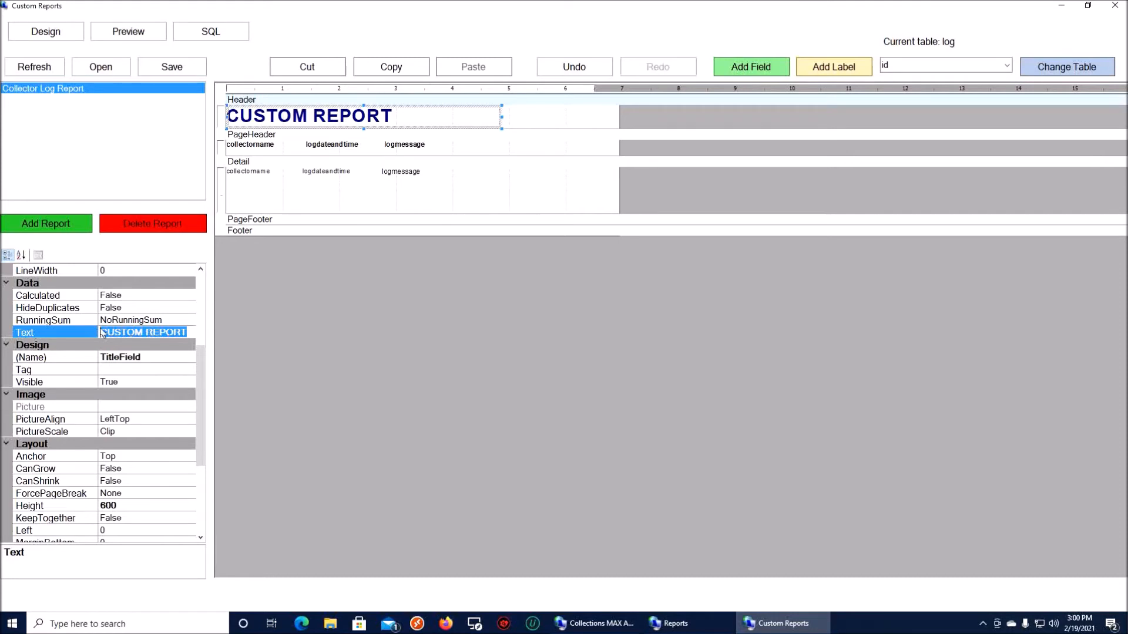
pyautogui.write('Co')
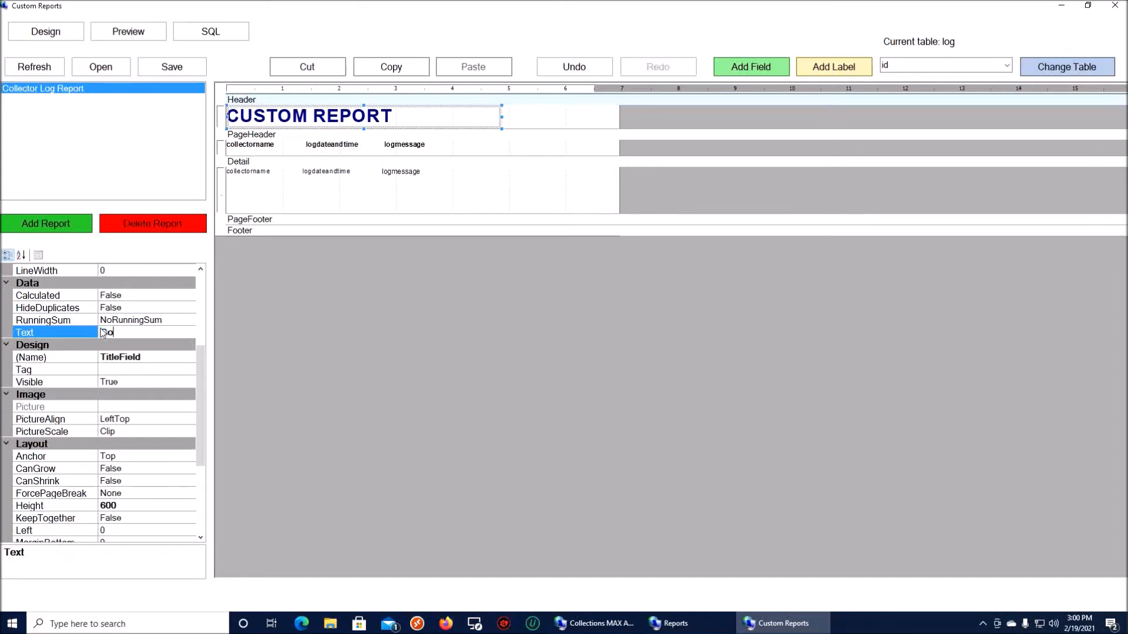
pyautogui.write('llector Log Report')
pyautogui.press('Return')
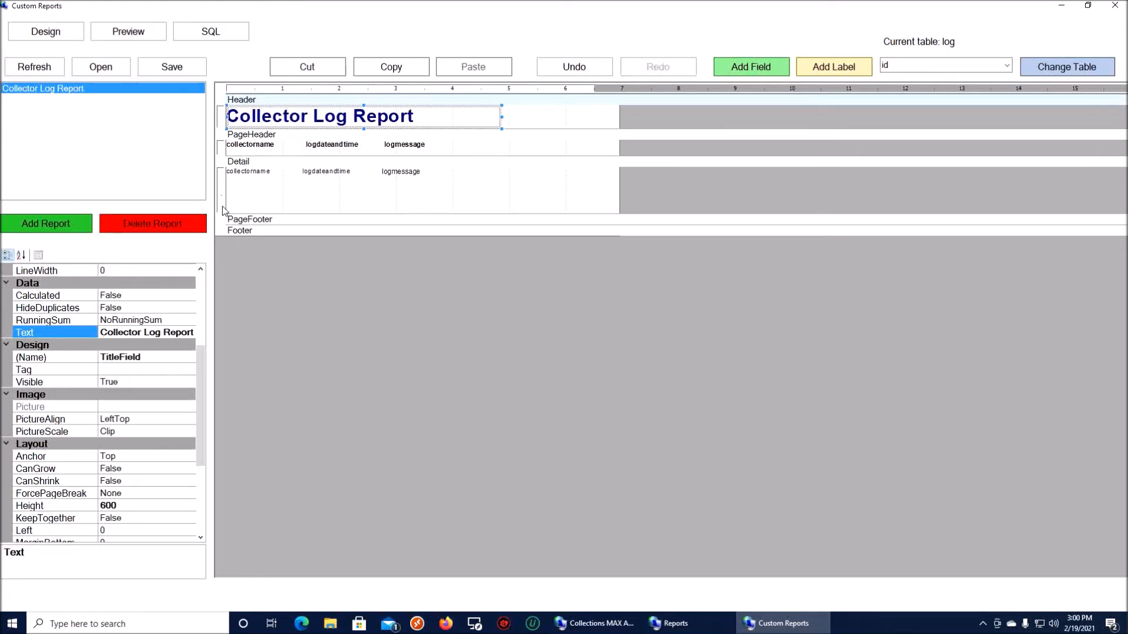
# - Change the text of the collectorname heading in the PageHeader section to "Collector"
pyautogui.click(257, 149)
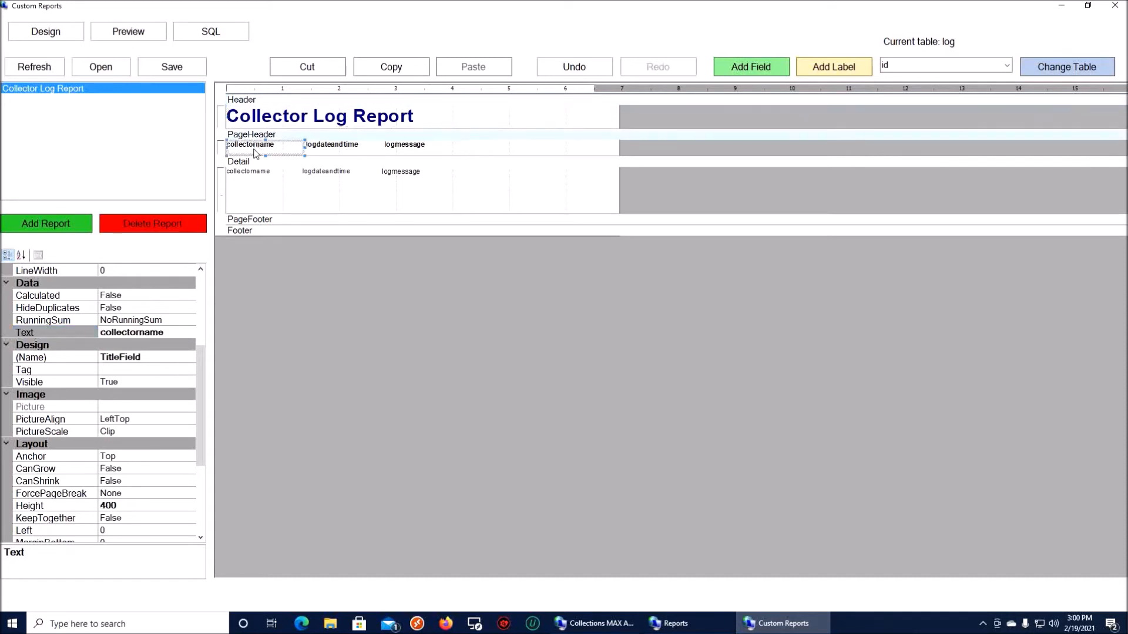
pyautogui.click(171, 333)
pyautogui.moveTo(171, 333); pyautogui.dragTo(115, 338)
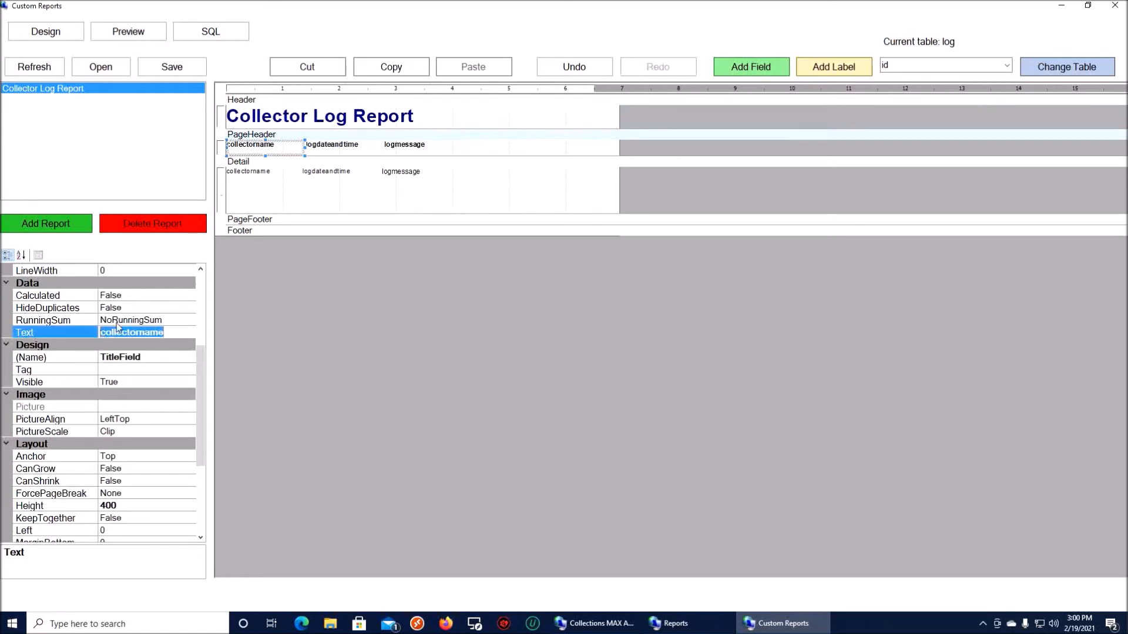
pyautogui.write('Collector')
pyautogui.press('Return')
# - Change the text of the logdateandtime heading in the PageHeader section to "Date and Time"
pyautogui.click(344, 148)
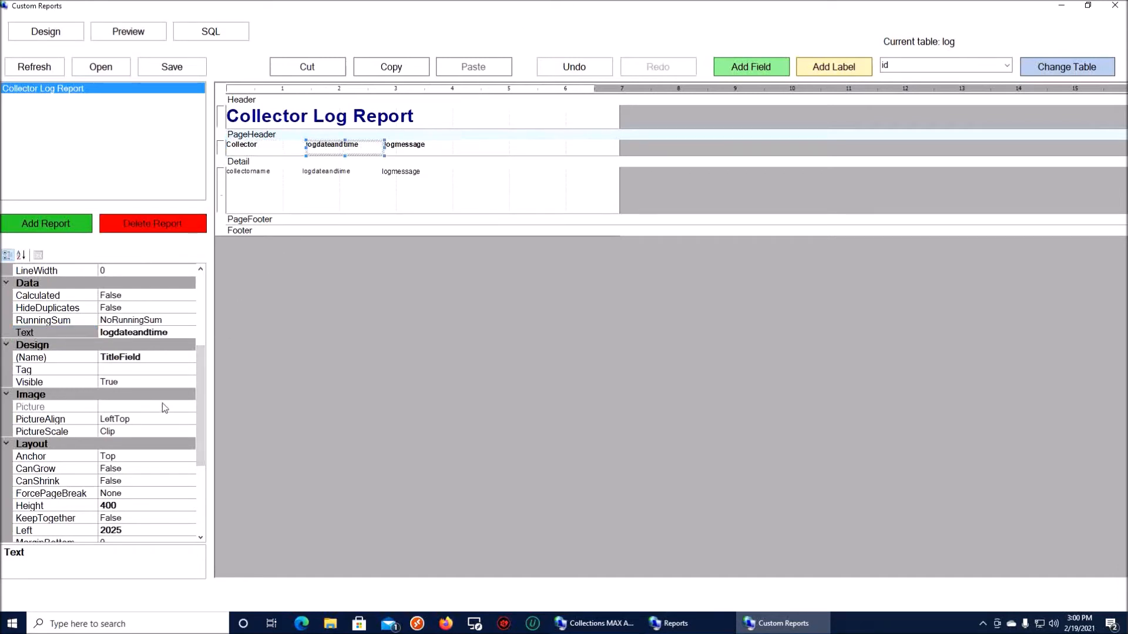
pyautogui.click(163, 334)
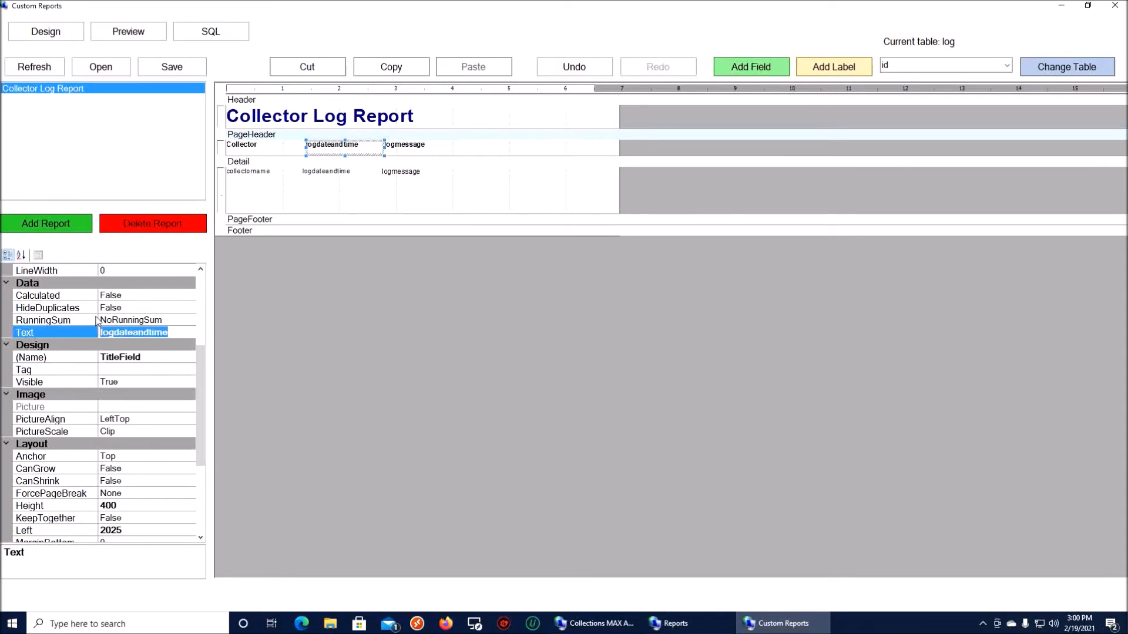
pyautogui.write('Date and Time')
pyautogui.press('Return')
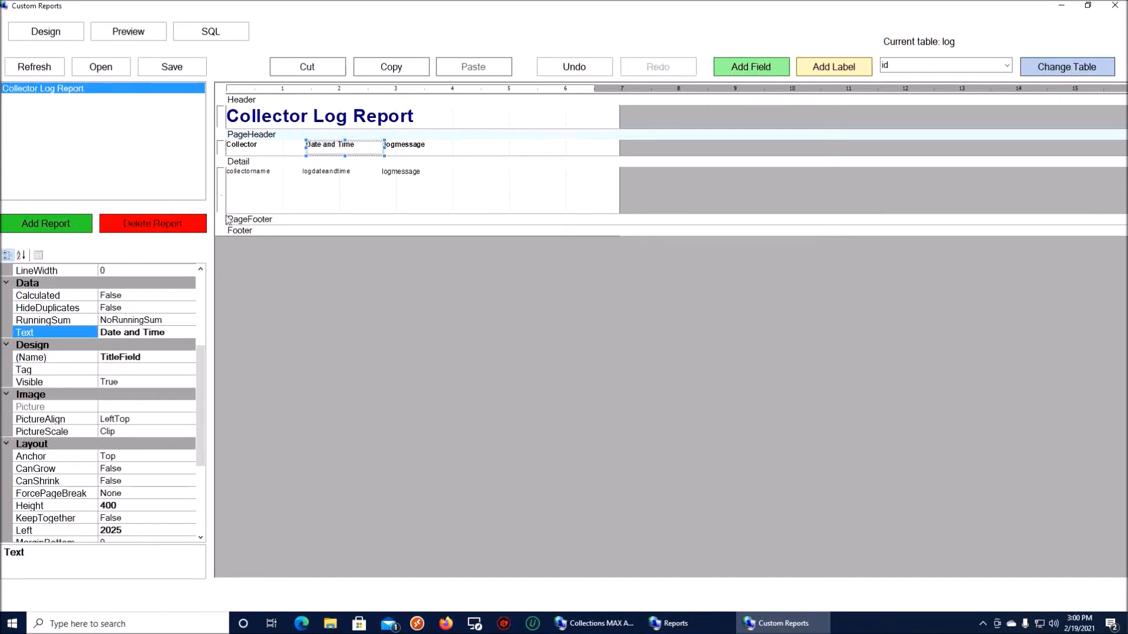
# - Change the text of the logmessage heading in the PageHeader section to "Message"
pyautogui.click(422, 148)
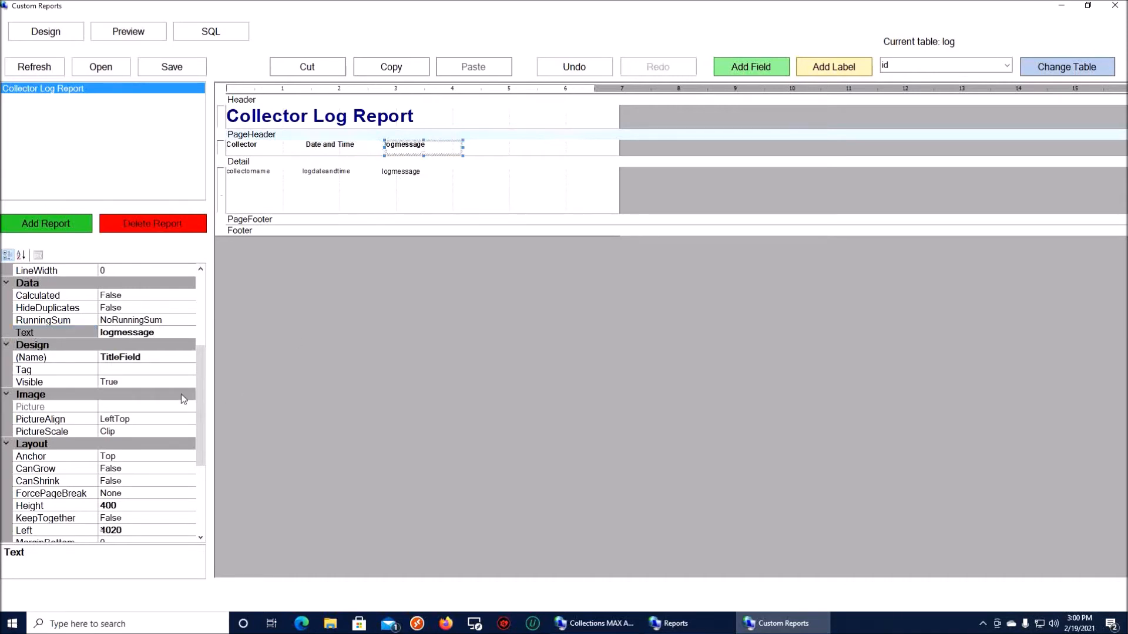
pyautogui.click(161, 332)
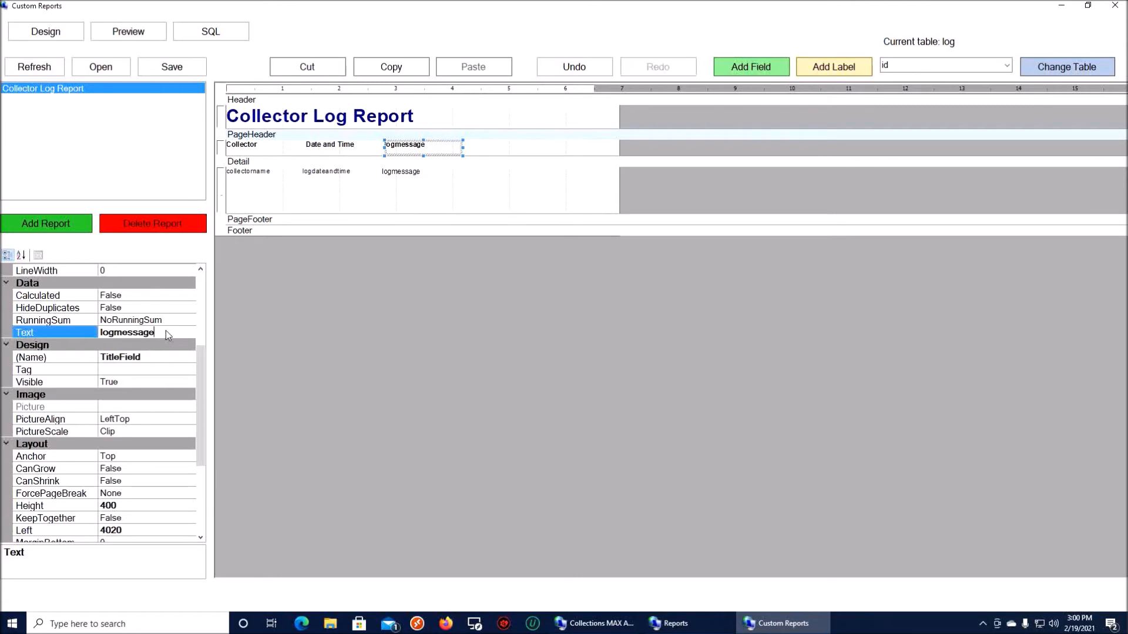
pyautogui.doubleClick(106, 333)
pyautogui.write('Message')
pyautogui.press('Return')
# - Set the report title's text colour to the web colour Black
pyautogui.click(329, 121)
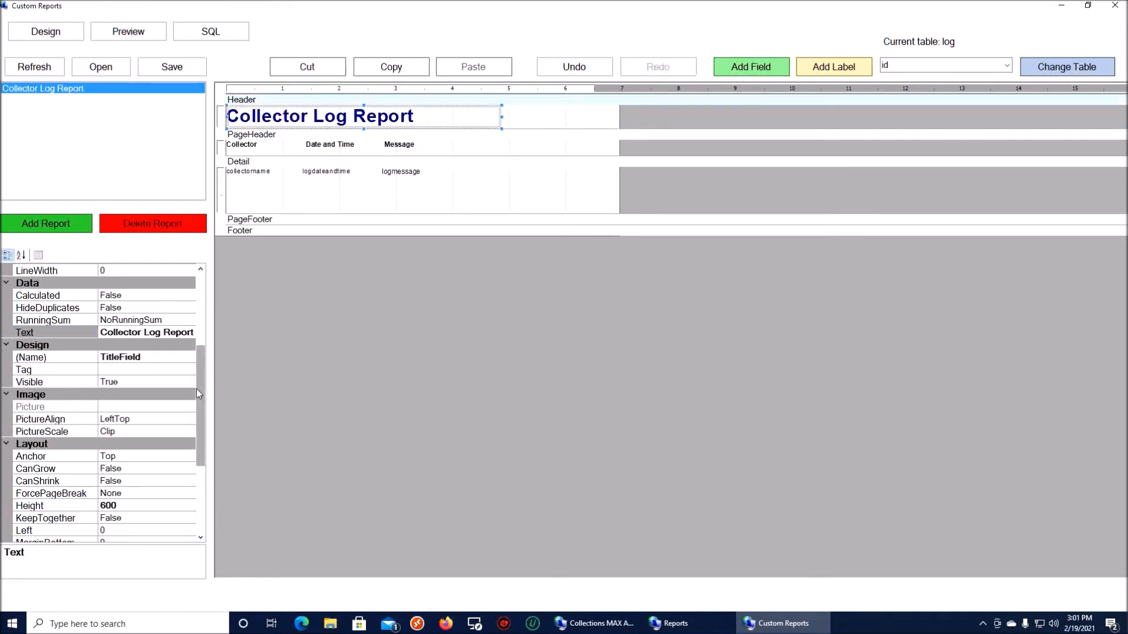
pyautogui.moveTo(204, 389); pyautogui.dragTo(201, 340)
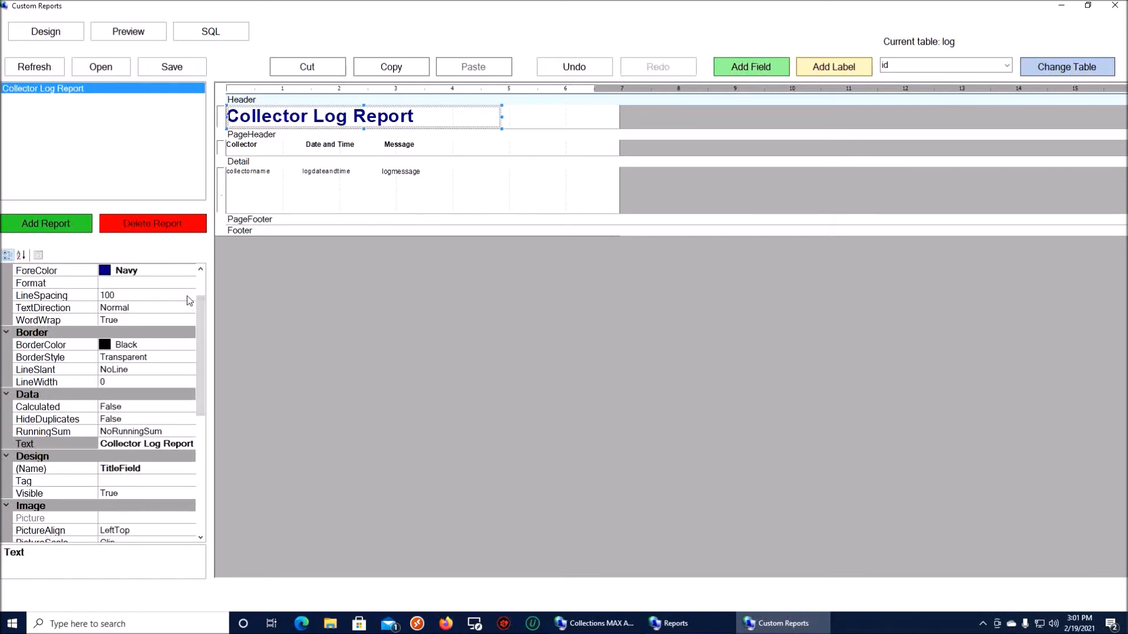
pyautogui.click(188, 273)
pyautogui.click(190, 271)
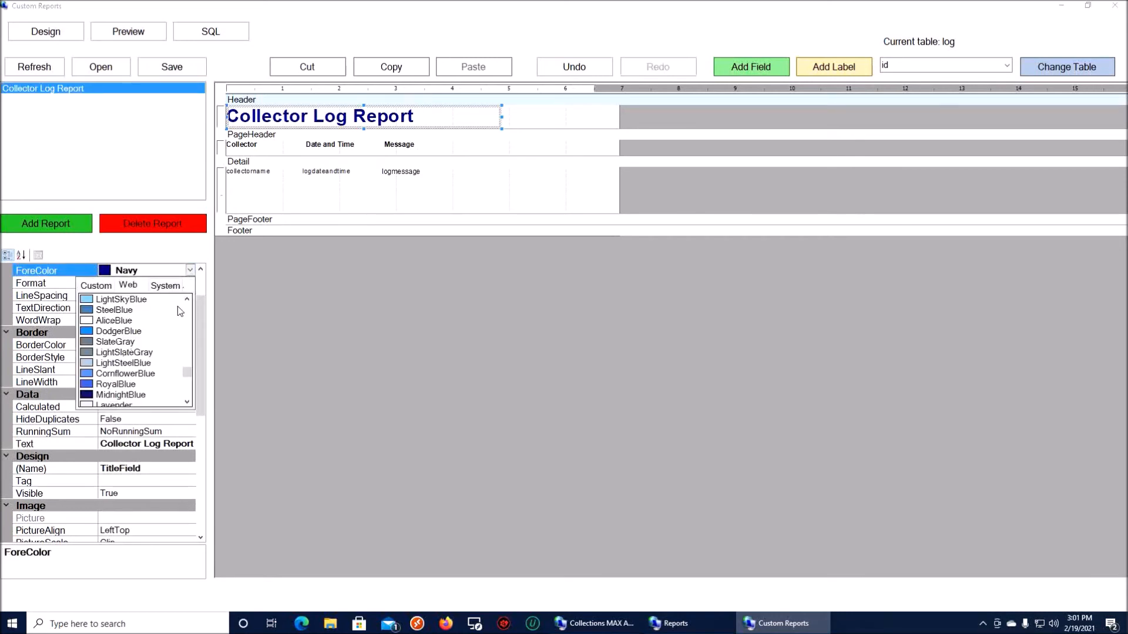
pyautogui.moveTo(187, 369); pyautogui.dragTo(186, 304)
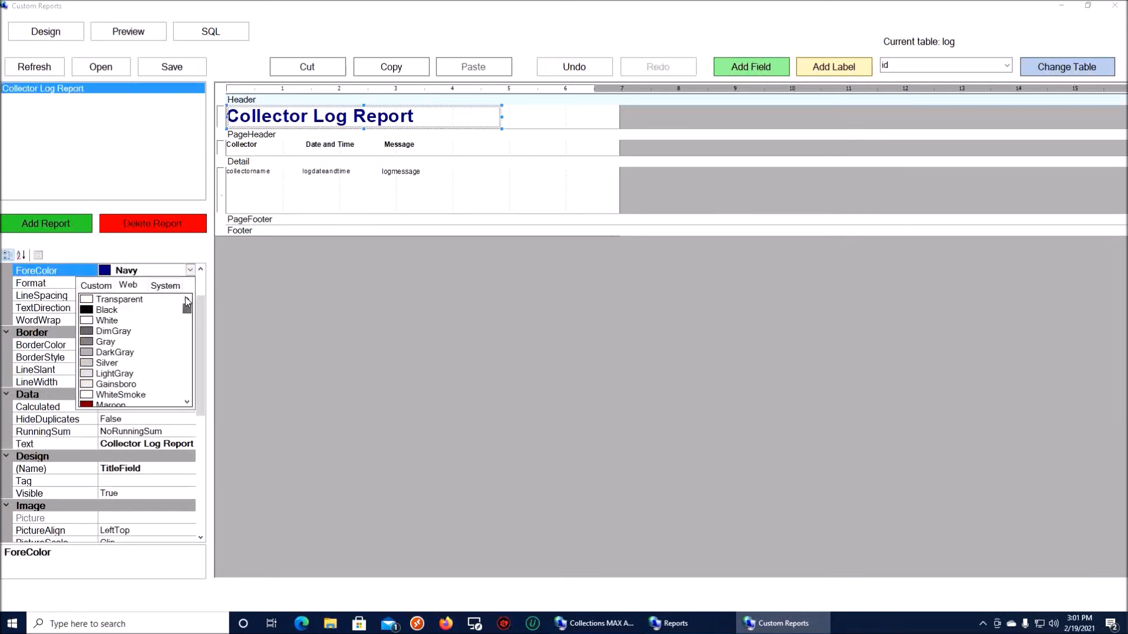
pyautogui.click(112, 310)
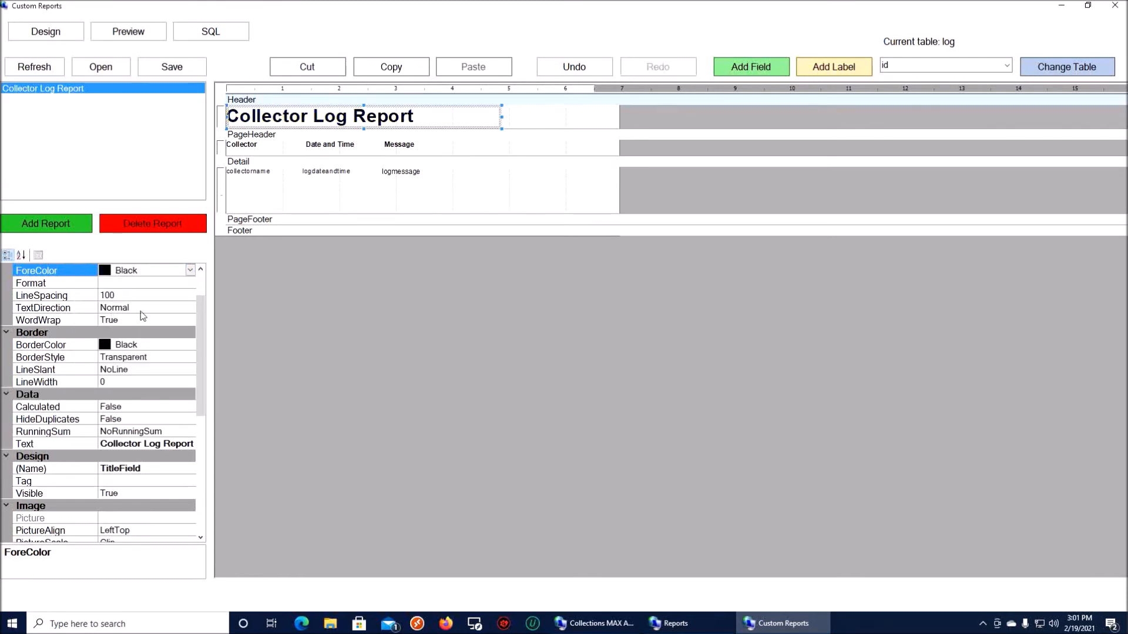
# - Preview the report, return to its design and save the definition as Collector Log Report.xml in the Desktop reports folder
pyautogui.click(129, 35)
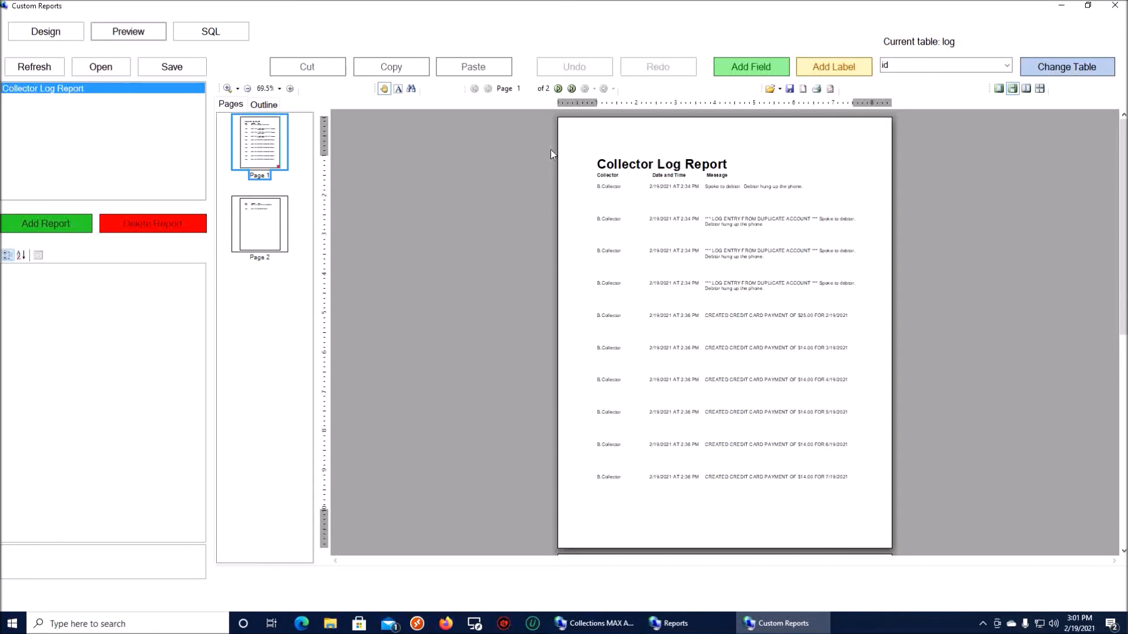
pyautogui.click(58, 31)
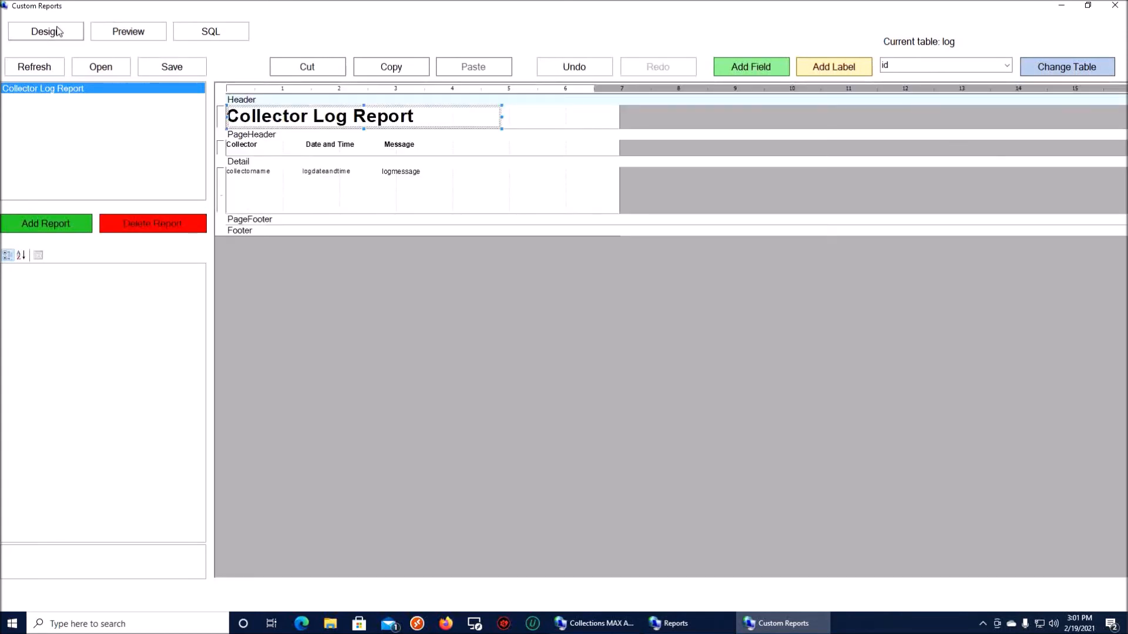
pyautogui.click(175, 66)
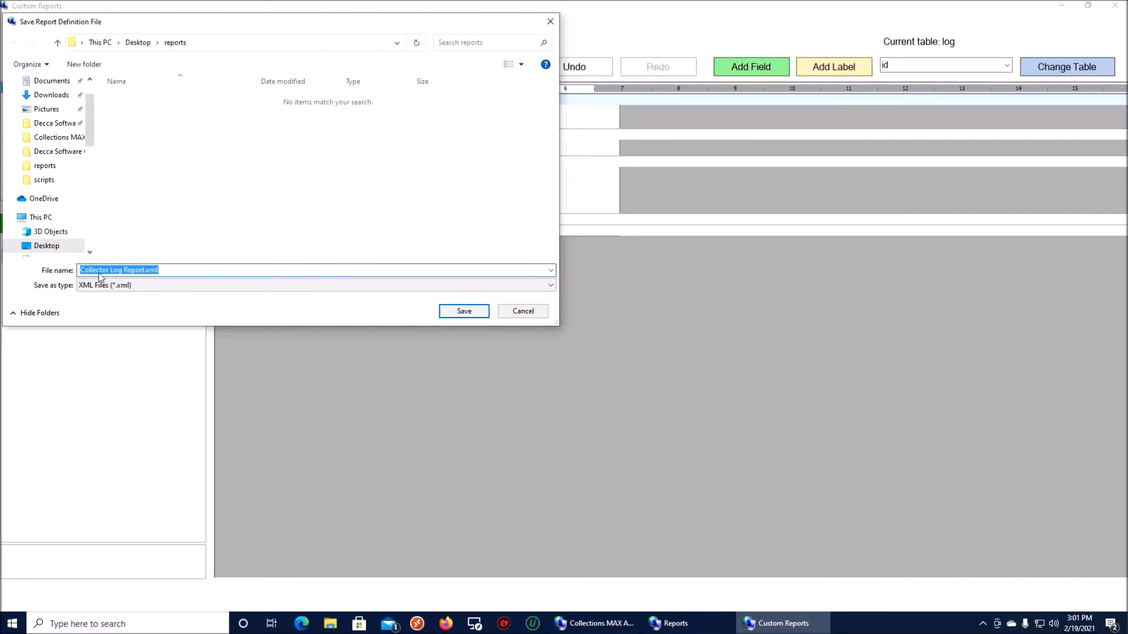
pyautogui.click(461, 313)
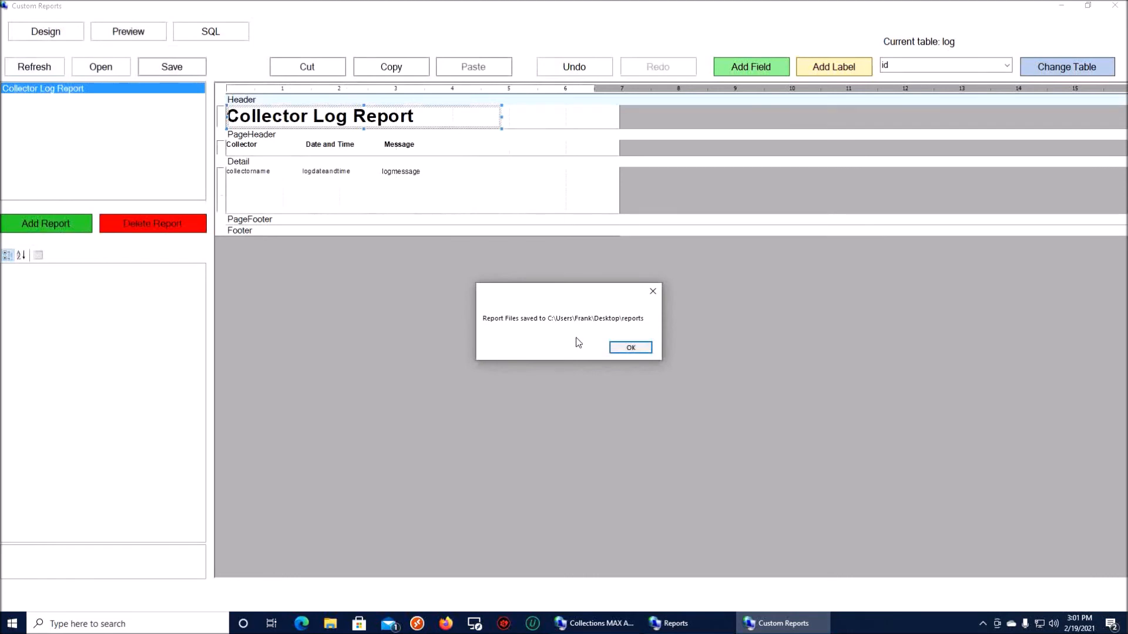
pyautogui.click(629, 348)
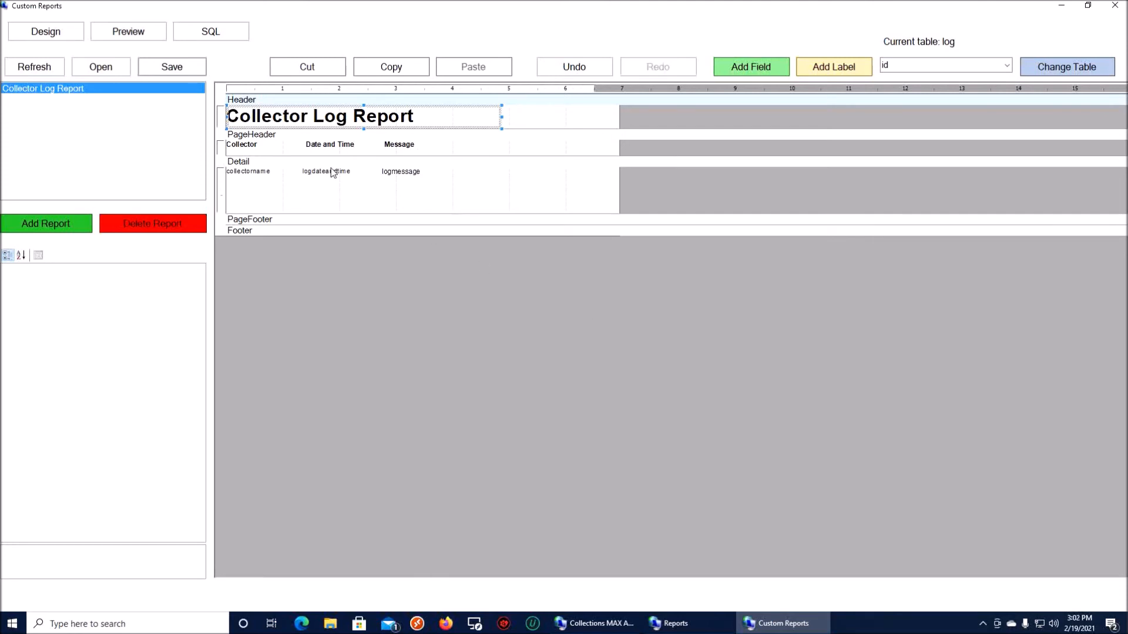
# - Load the report's original SQL command with its popup placeholders and save it as the text file "Log report SQL" in the reports folder
pyautogui.click(215, 33)
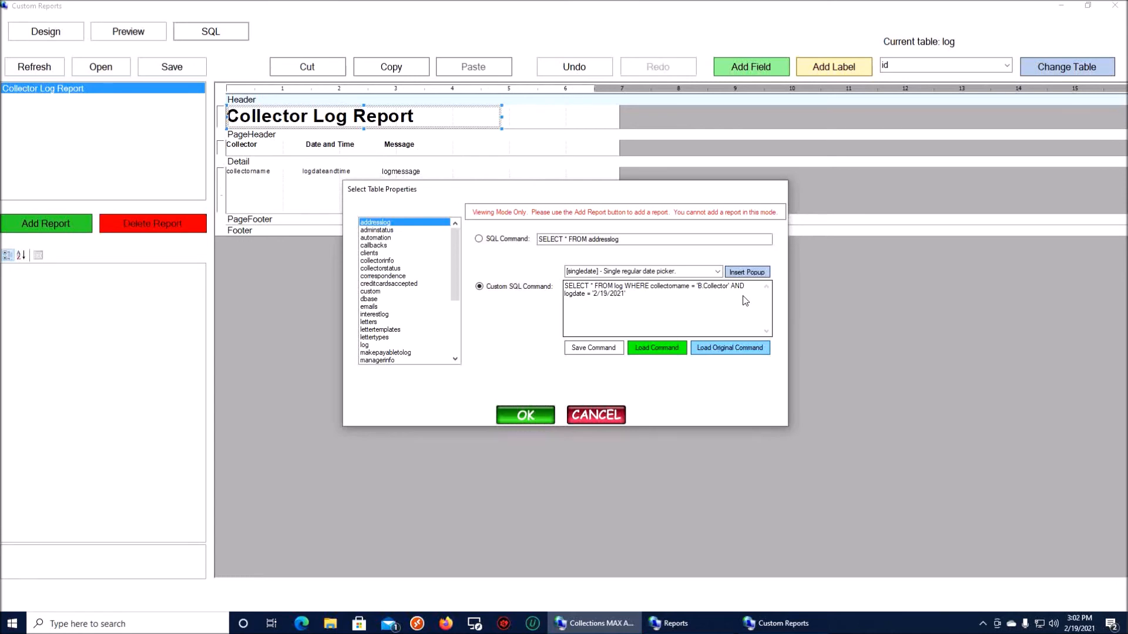
pyautogui.click(748, 349)
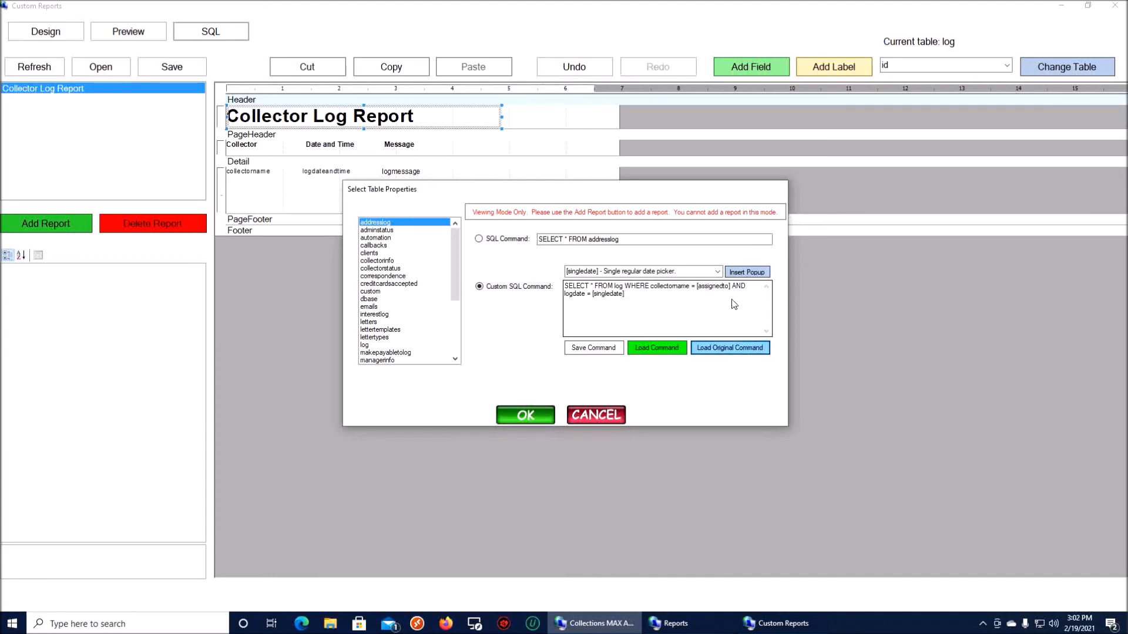
pyautogui.click(594, 348)
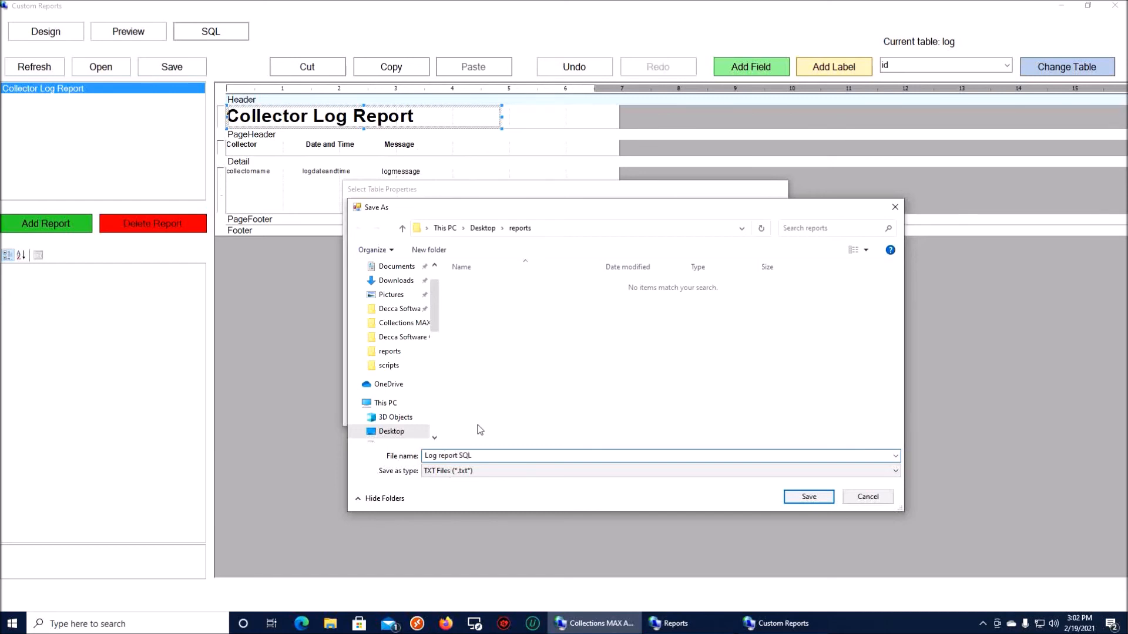
pyautogui.click(805, 497)
pyautogui.click(592, 347)
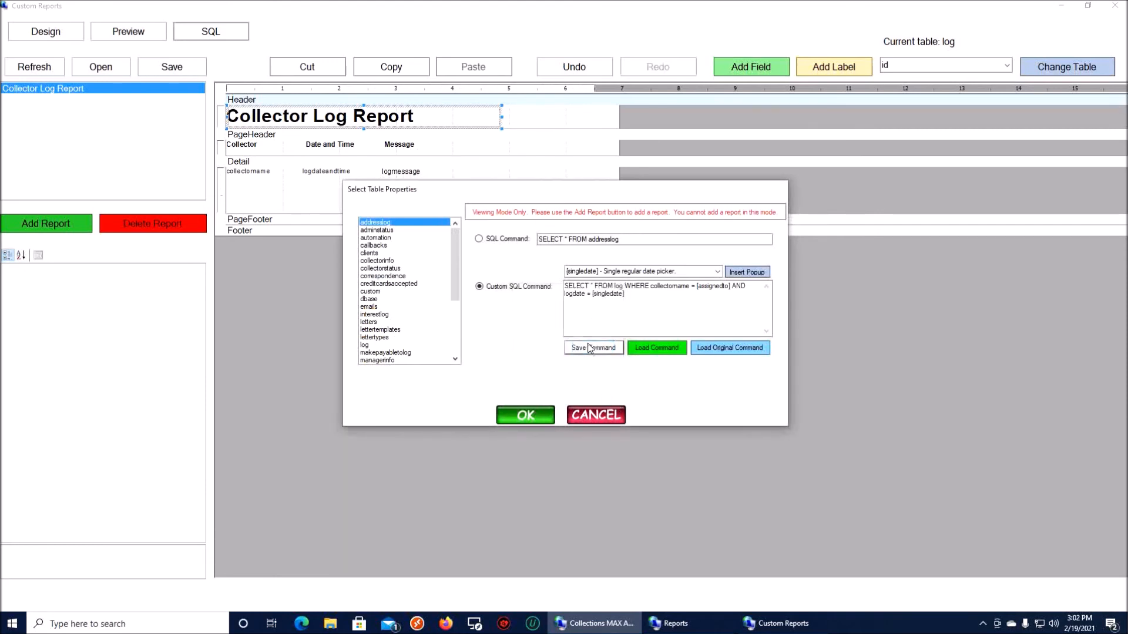
pyautogui.click(596, 412)
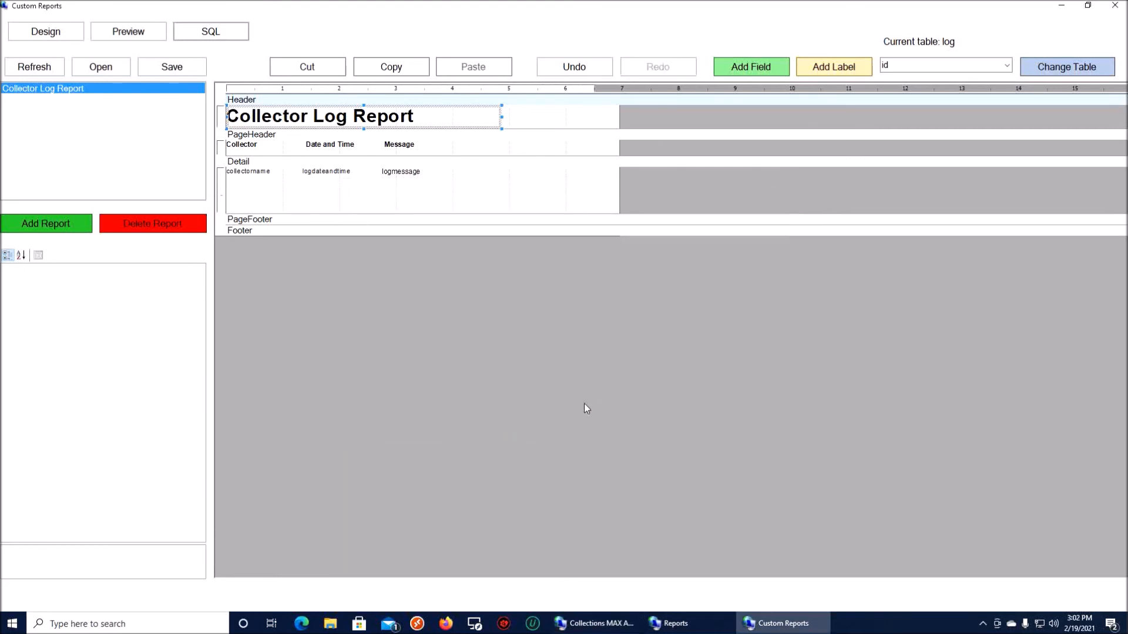
# - Close the report designer and add a custom report from Collector Log Report.xml with the description "Collector Report for Log Activity"
pyautogui.click(1114, 5)
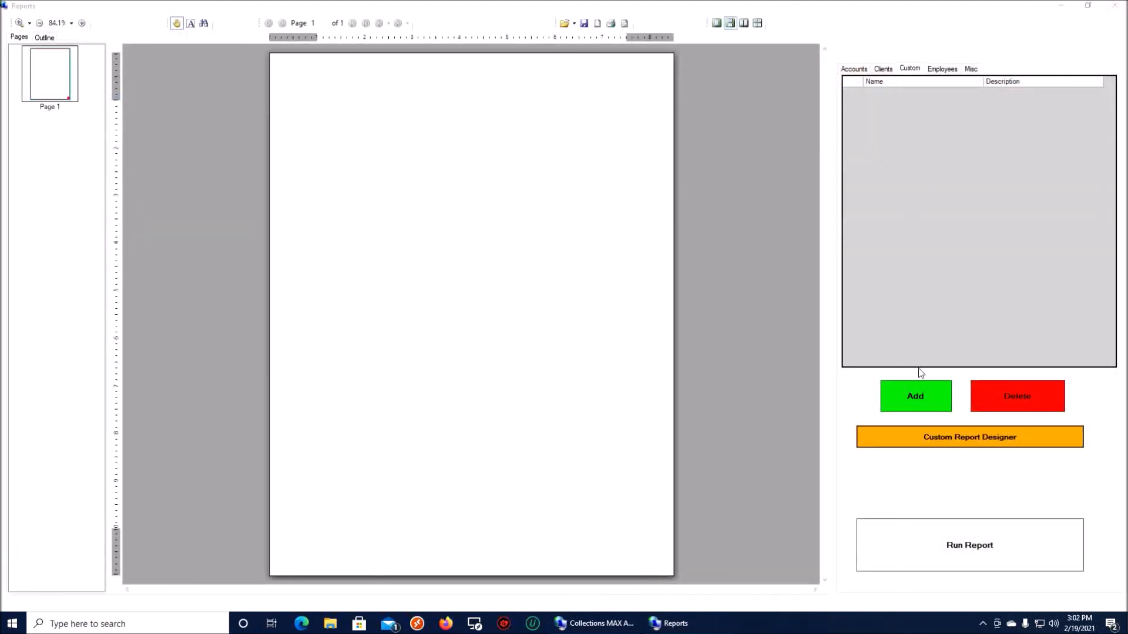
pyautogui.click(913, 398)
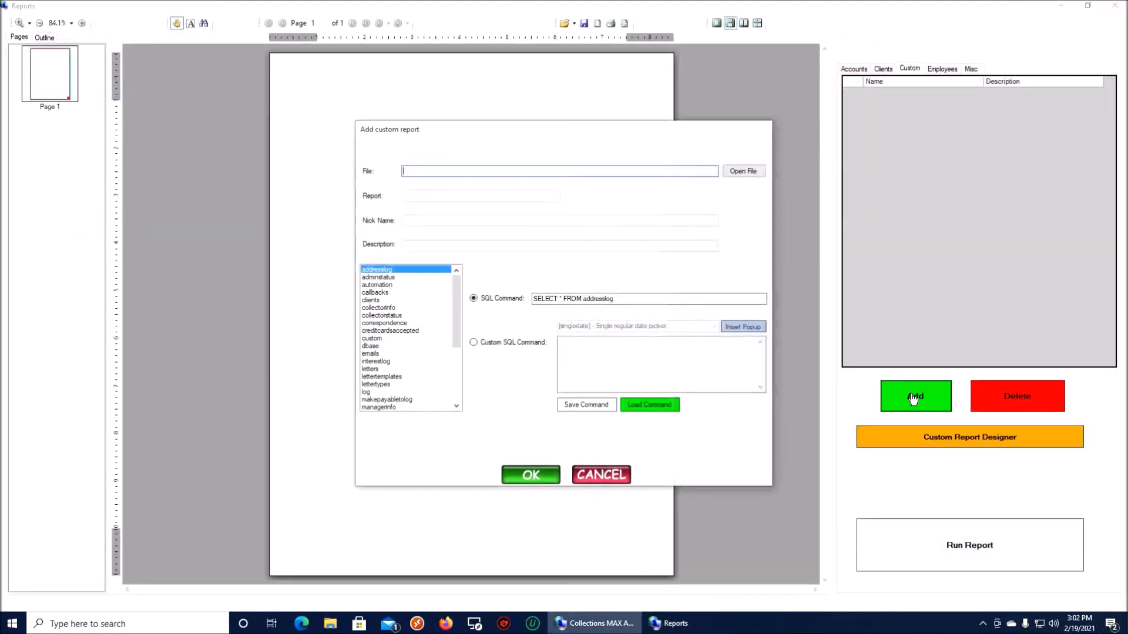
pyautogui.click(738, 172)
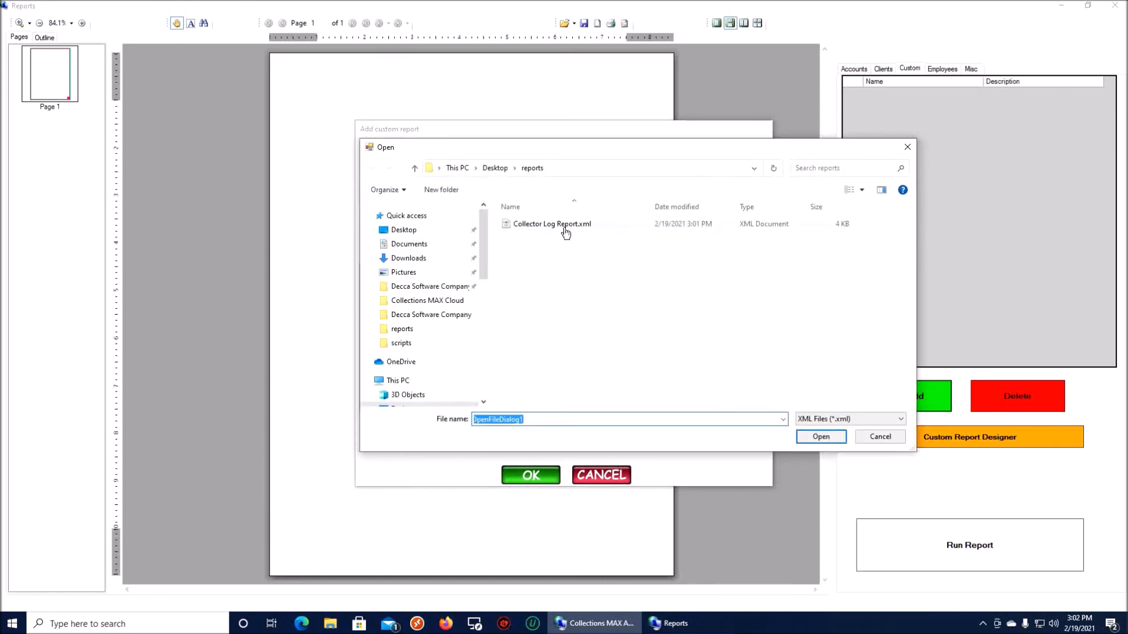
pyautogui.click(566, 233)
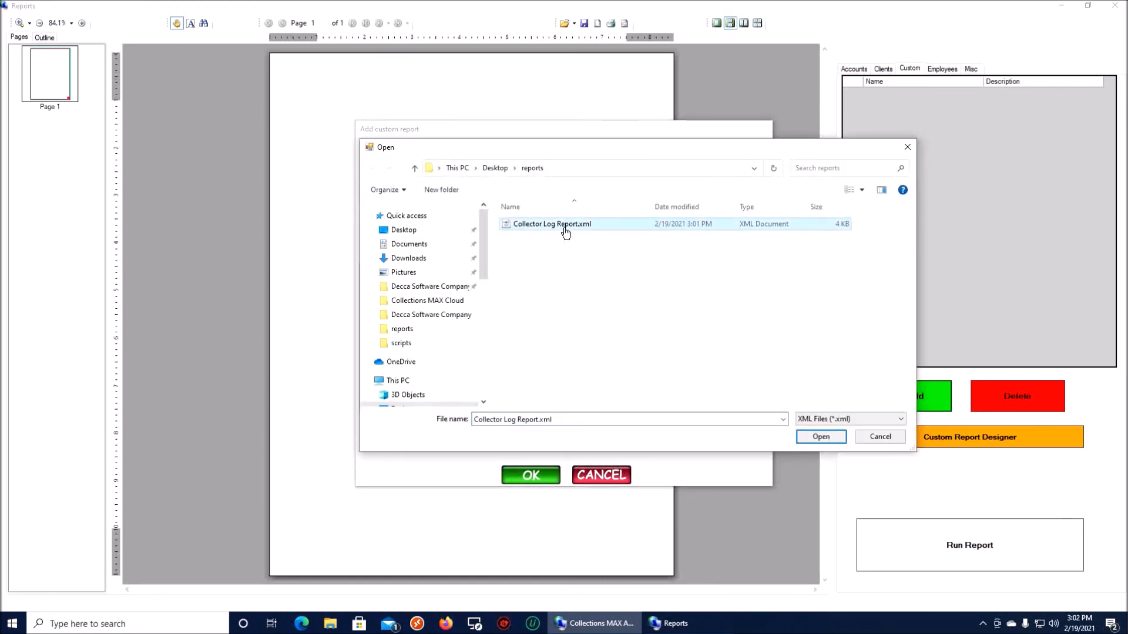
pyautogui.click(804, 436)
pyautogui.click(416, 248)
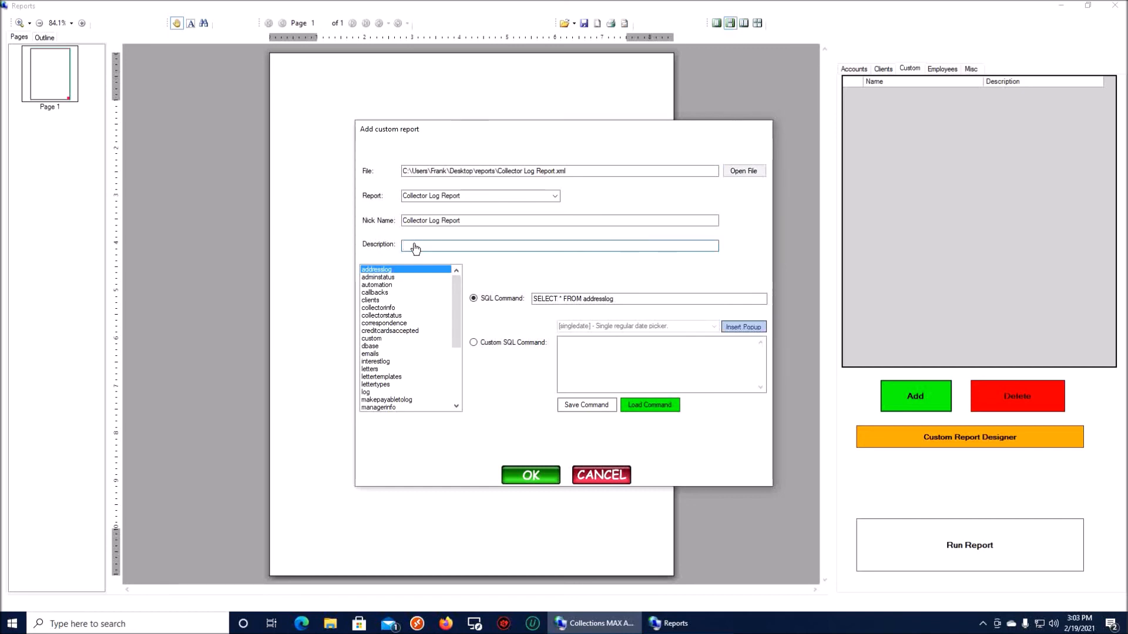
pyautogui.write('Collector Report for Log Activity')
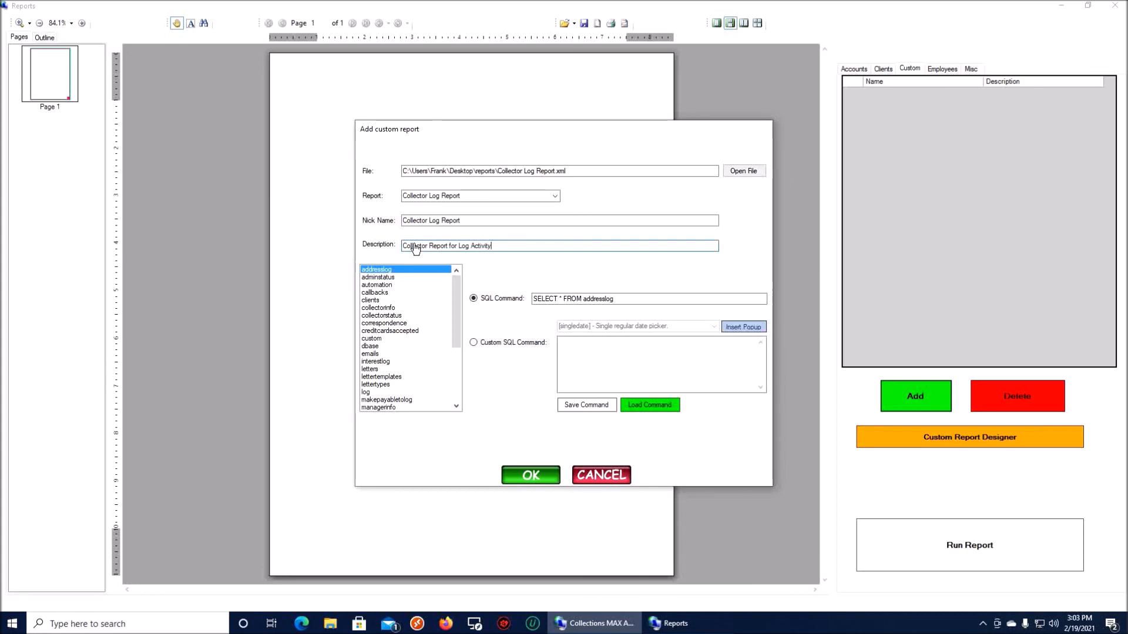
# - Switch the new report to a custom SQL command and load it from Log report SQL.txt in the reports folder
pyautogui.click(474, 343)
pyautogui.click(644, 406)
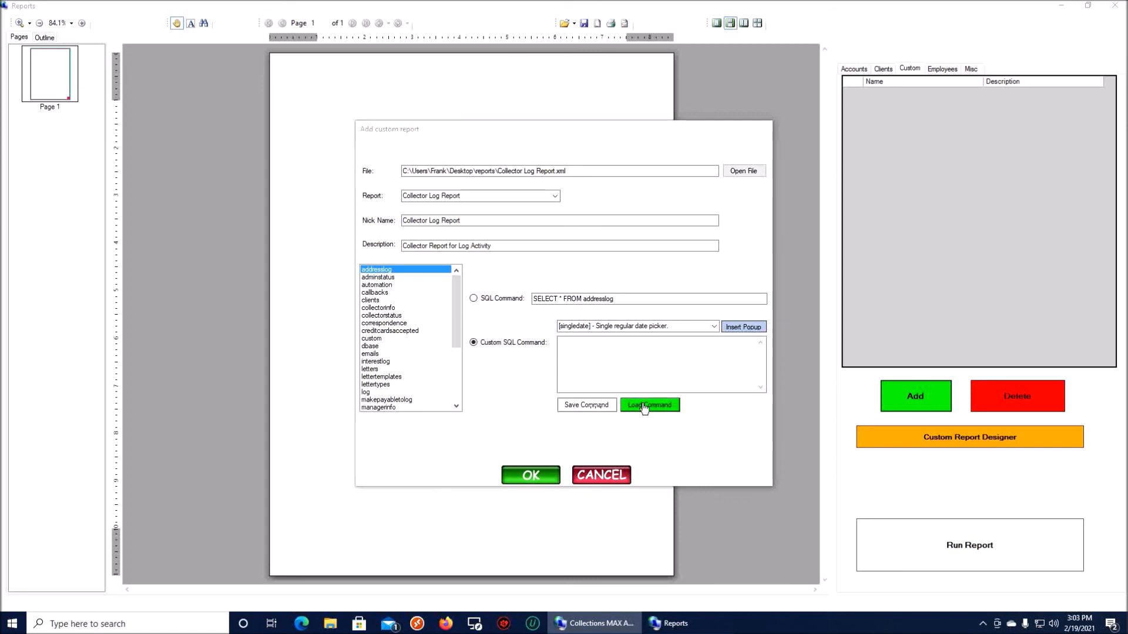
pyautogui.click(551, 226)
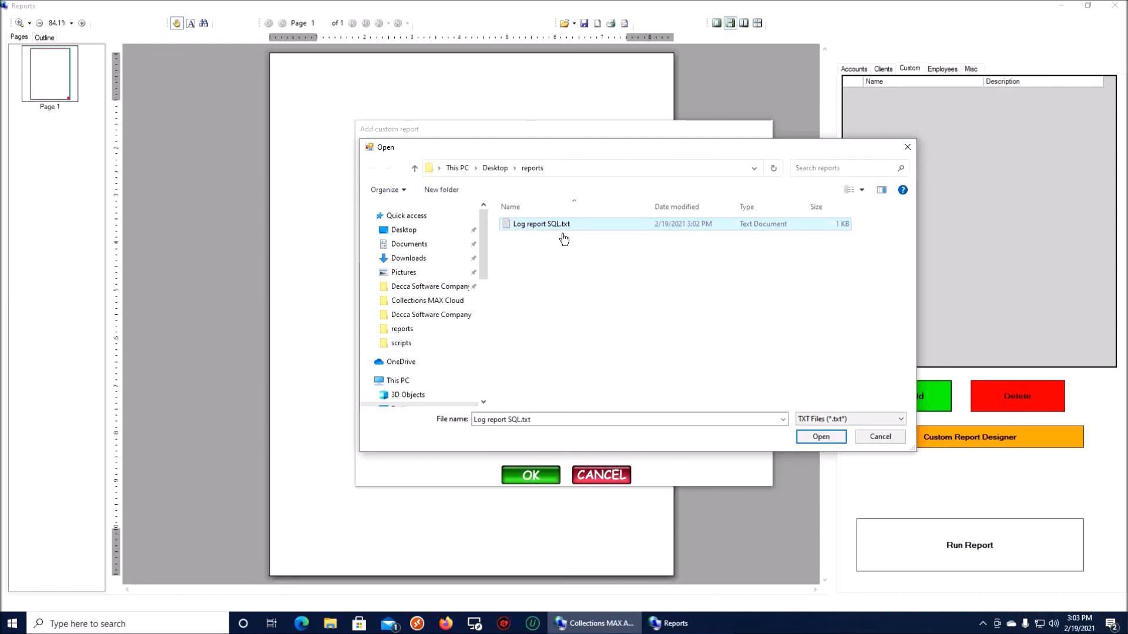
pyautogui.click(821, 437)
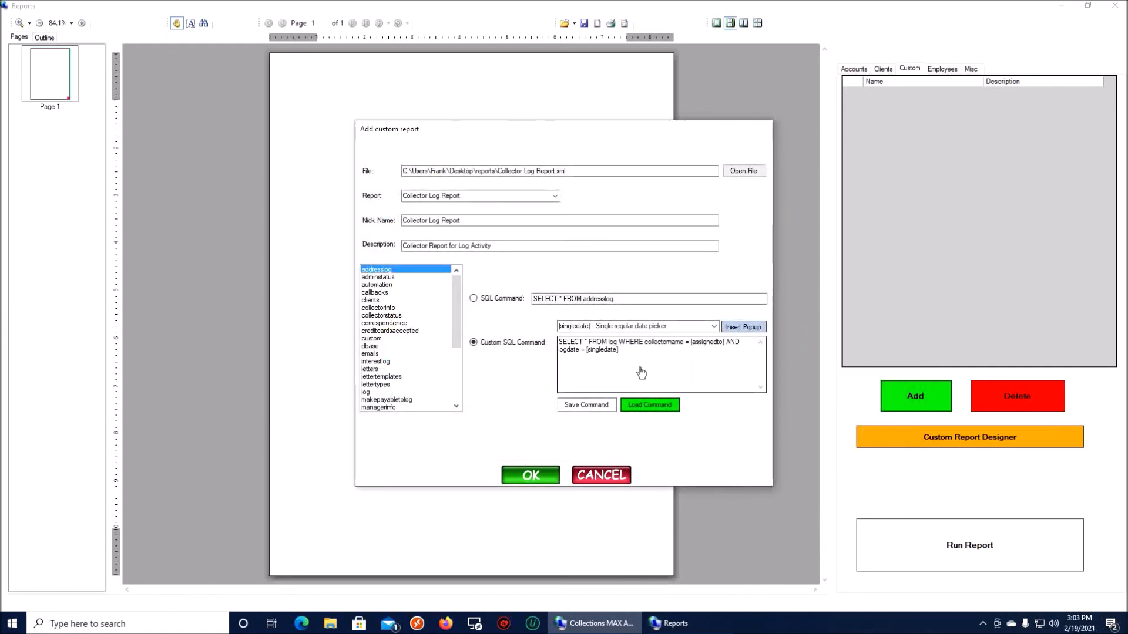
# - Confirm adding the custom report, accepting the date 2/19/2021 and choosing the fourth collector in the list for its popups
pyautogui.click(540, 479)
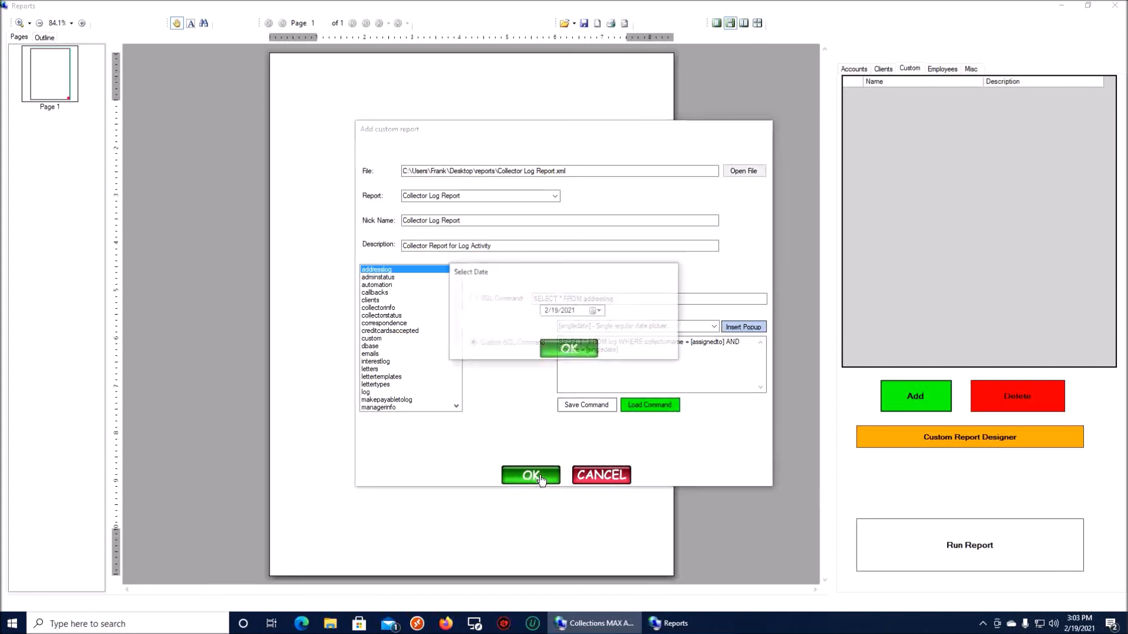
pyautogui.click(578, 349)
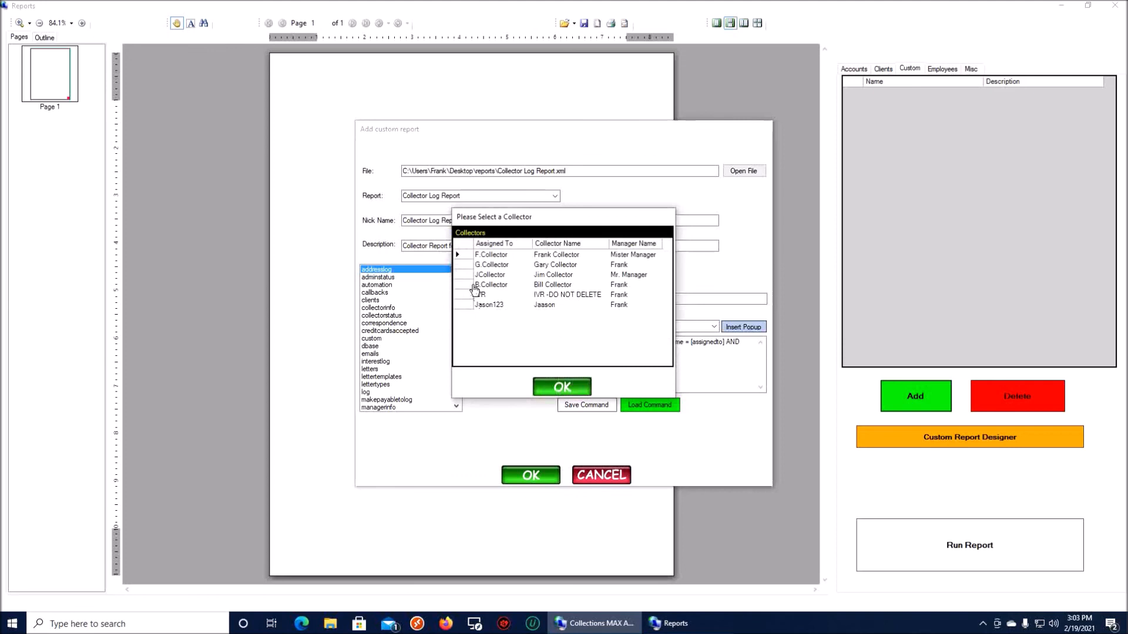
pyautogui.click(475, 288)
pyautogui.click(561, 387)
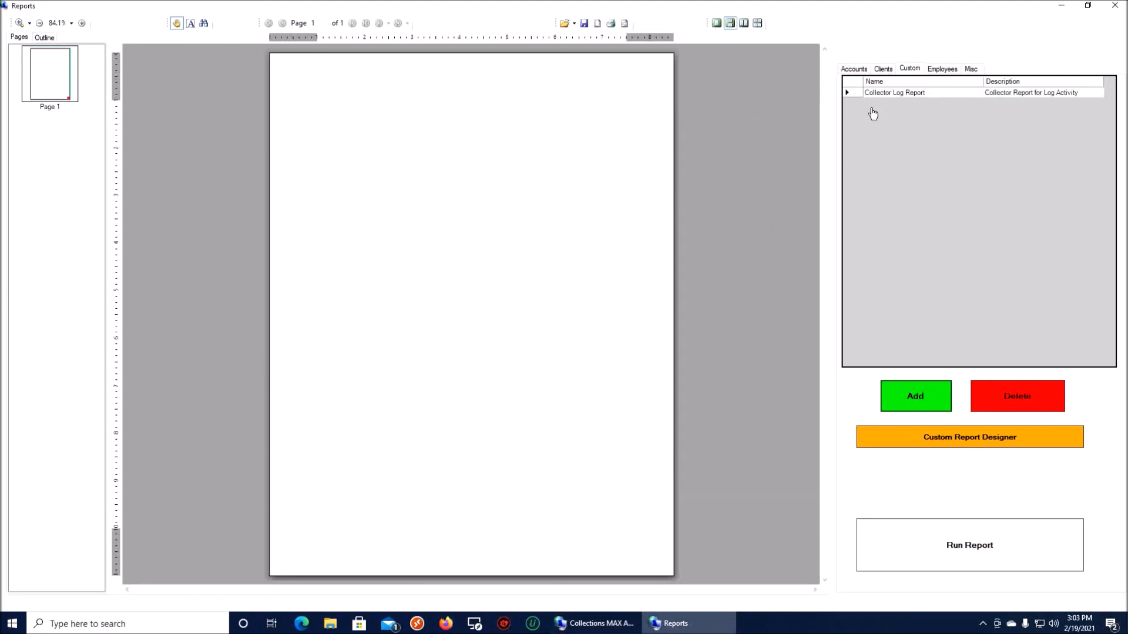
# - Run the Collector Log Report for 2/19/2021 and the fourth listed collector, and look through both of its pages
pyautogui.click(1000, 545)
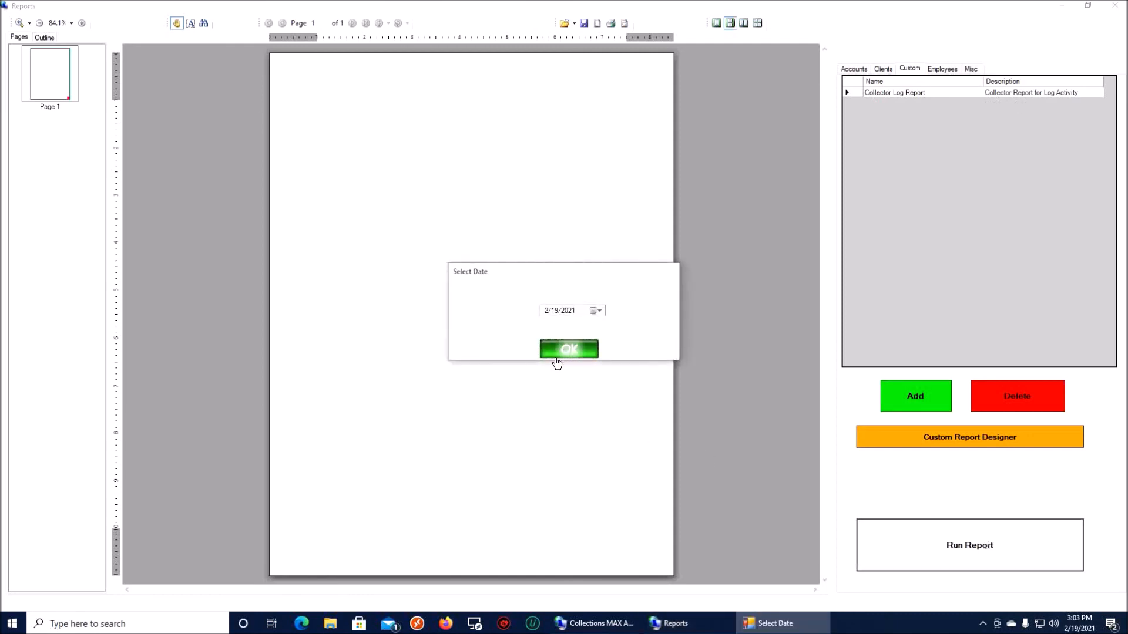
pyautogui.click(560, 352)
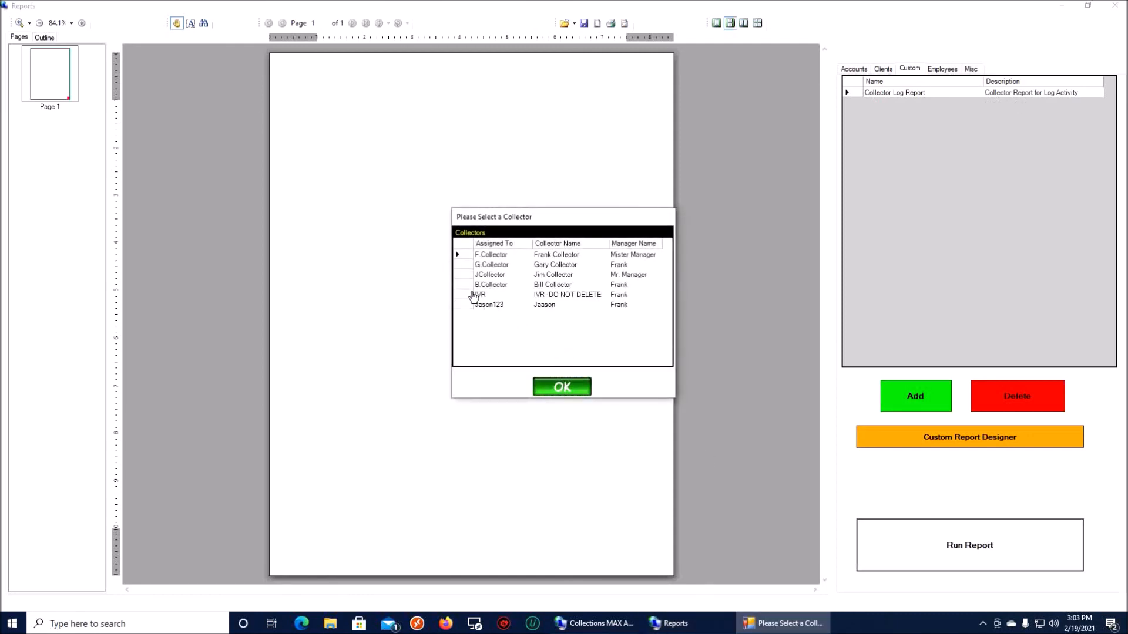
pyautogui.click(465, 286)
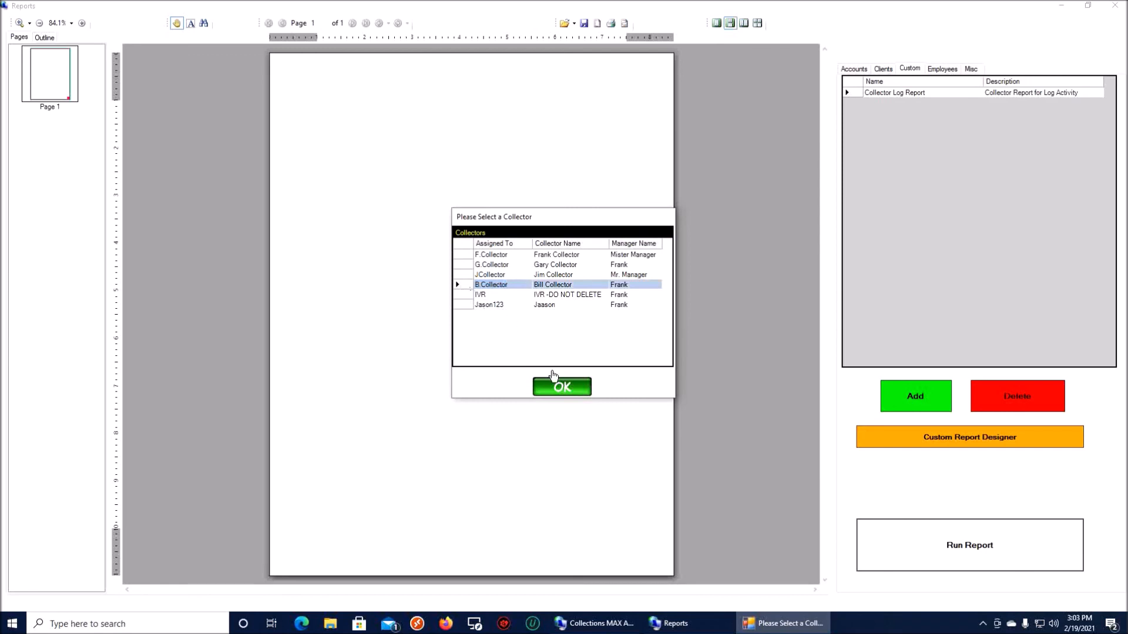
pyautogui.click(559, 389)
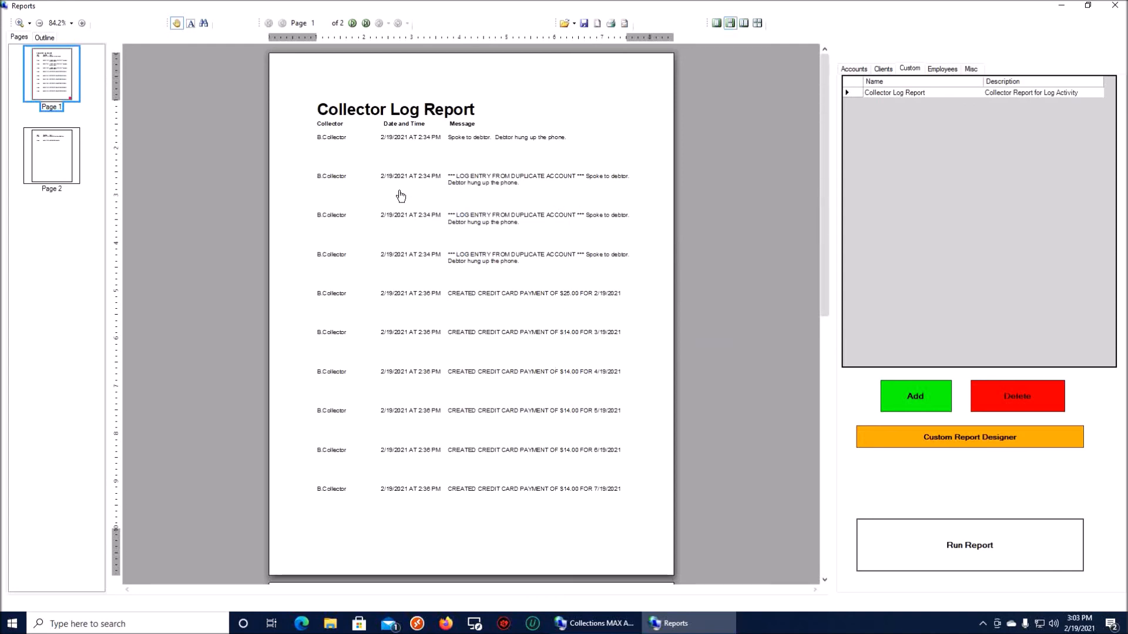
pyautogui.scroll(-8, 496, 259)
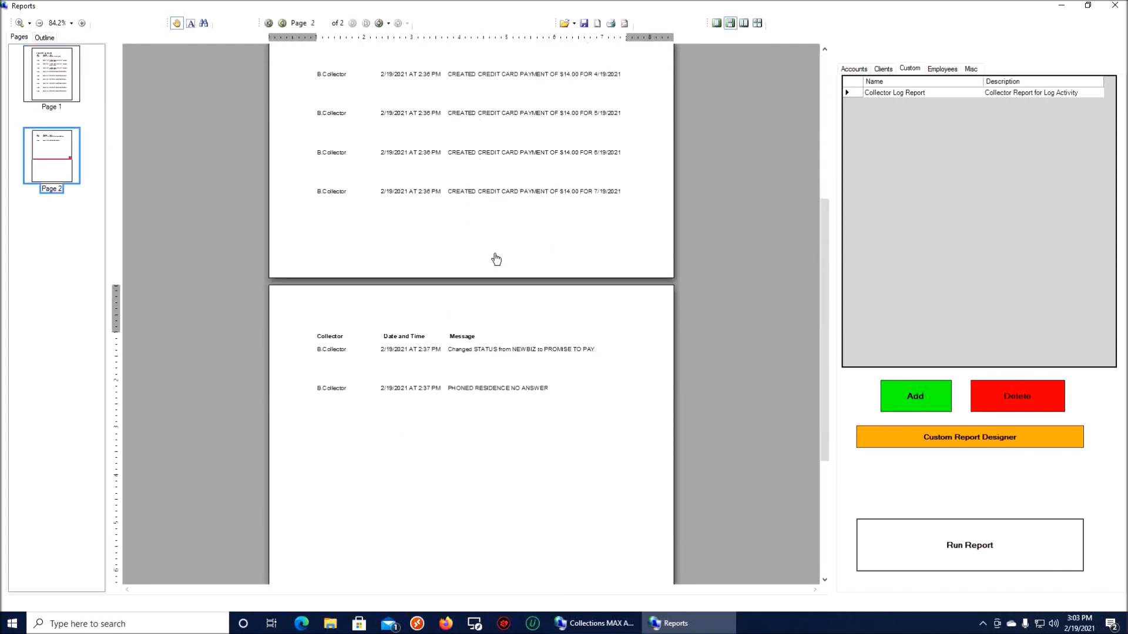
pyautogui.scroll(8, 496, 259)
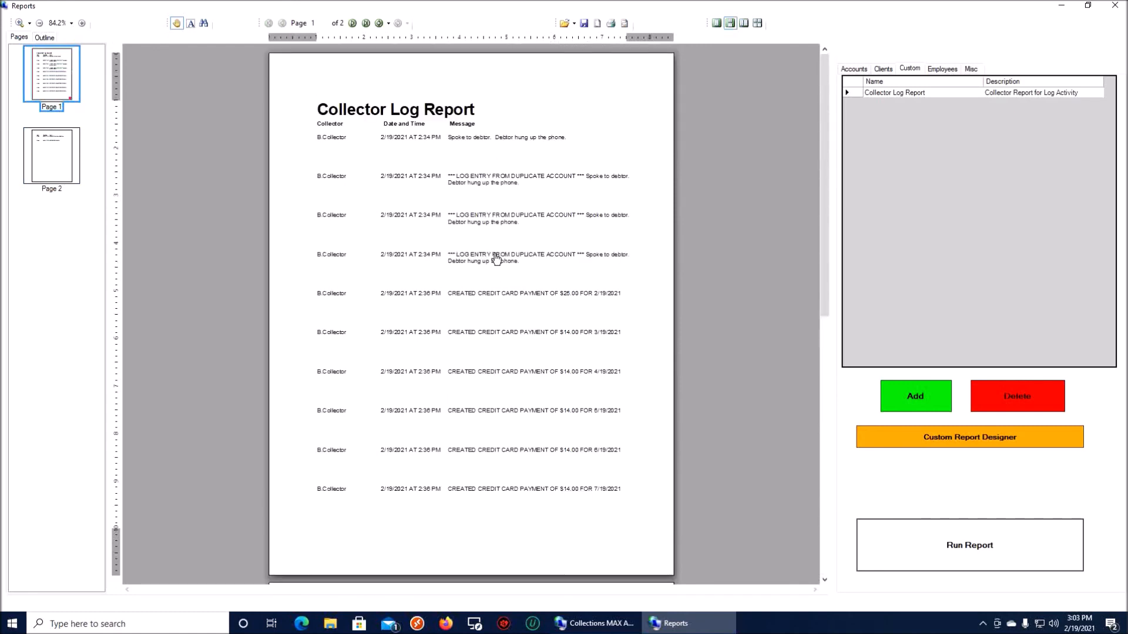